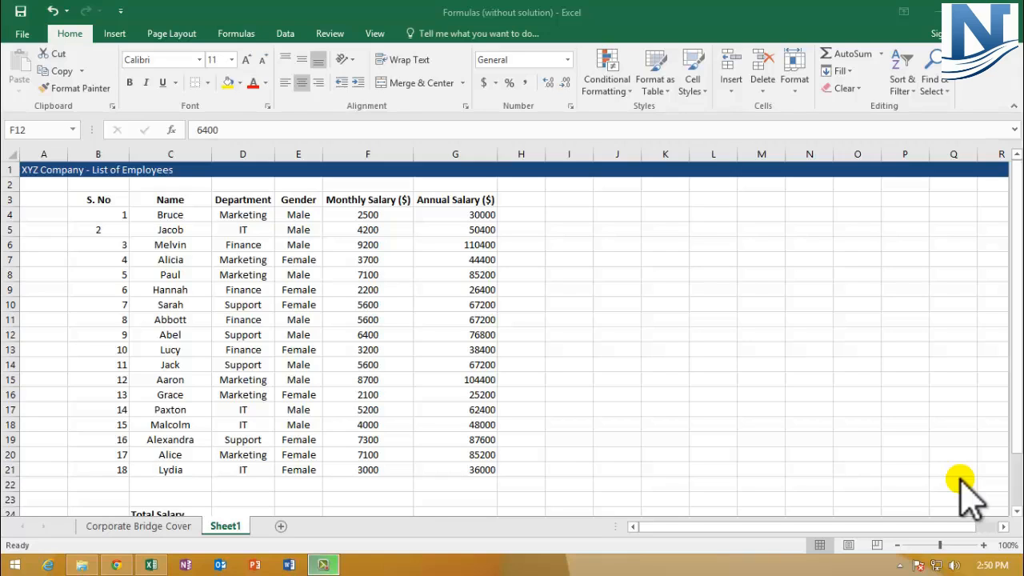
Review the employee table in B3:G21 and the salary summary labels beneath it
left_click(99, 201)
left_click_drag(100, 202, 448, 464)
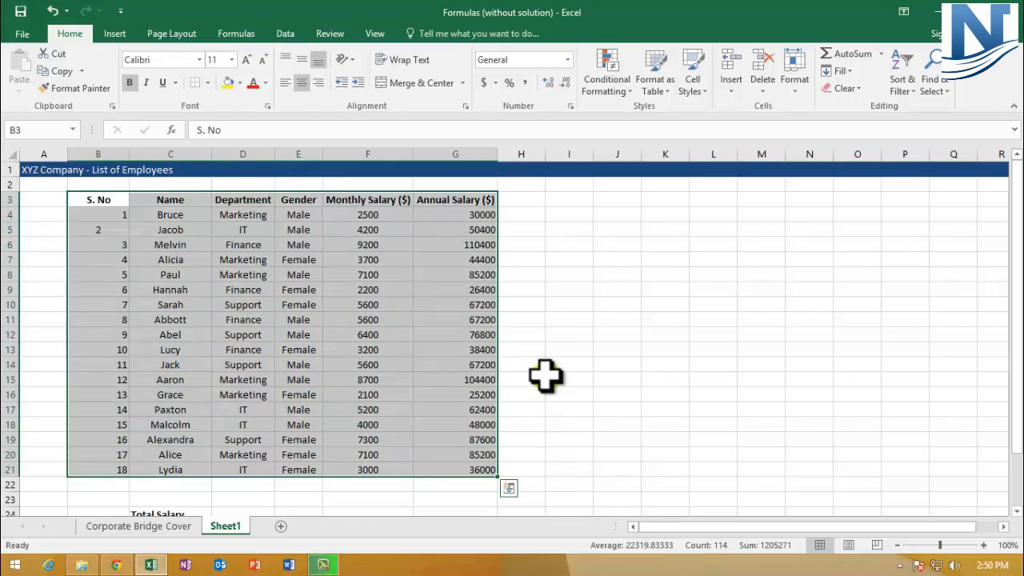
left_click(558, 345)
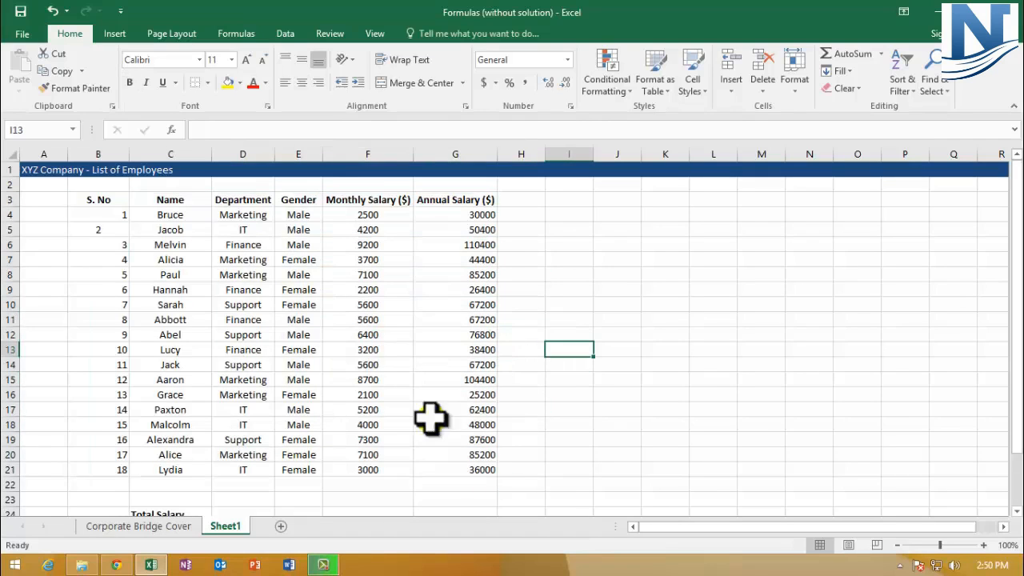
scroll(416, 432, "down", 2)
scroll(406, 442, "down", 1)
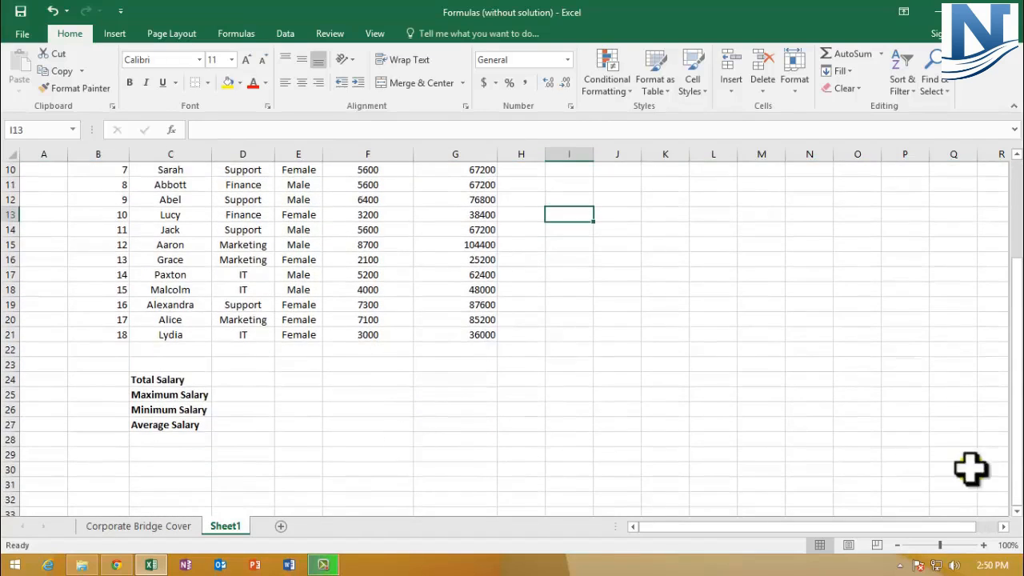
left_click(192, 329)
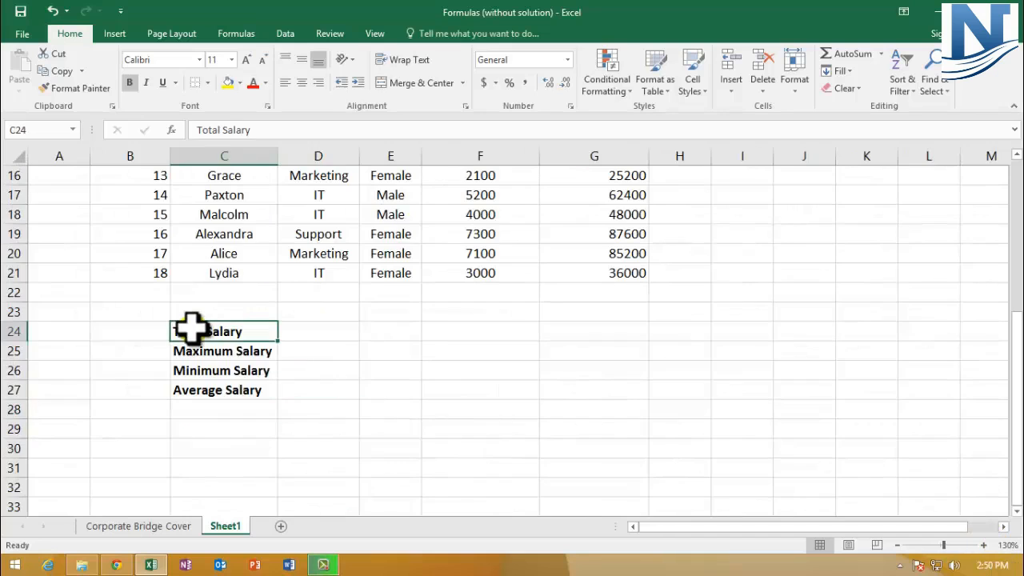
Examine the serial numbers and the Monthly Salary and Annual Salary columns that the Total Salary row refers to
scroll(188, 329, "up", 1)
scroll(185, 328, "up", 5)
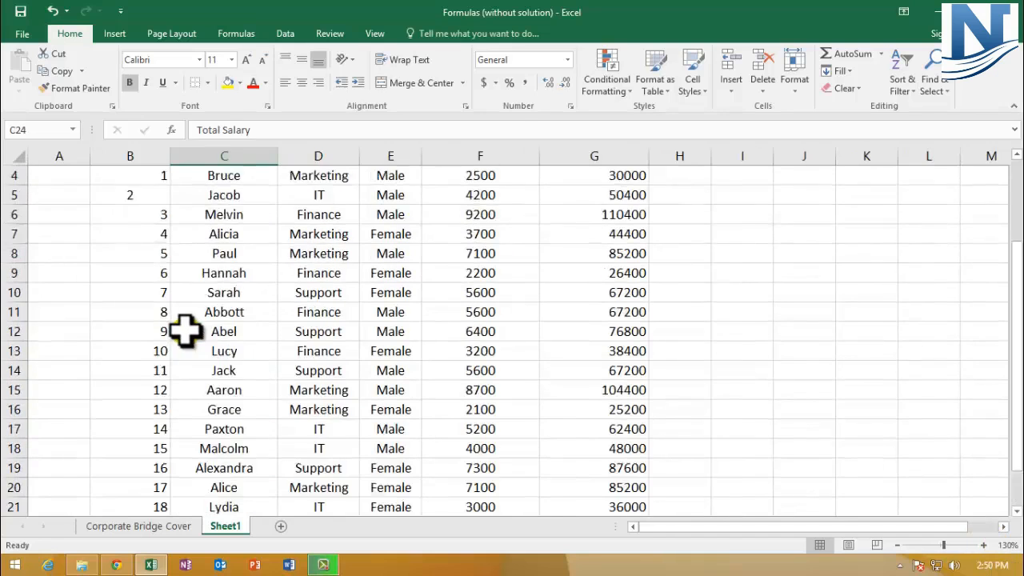
left_click_drag(156, 234, 136, 477)
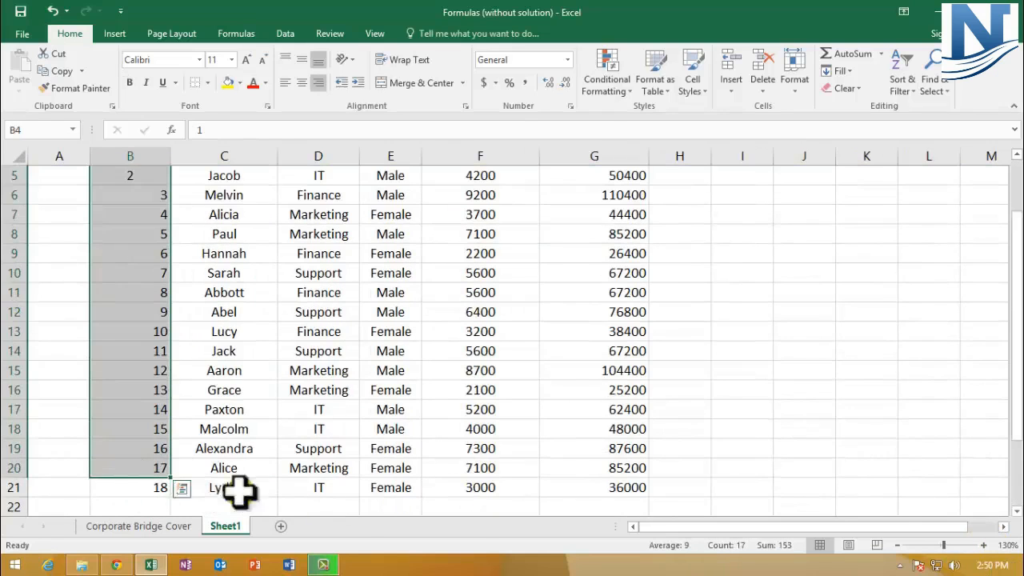
scroll(238, 489, "down", 1)
left_click(235, 487)
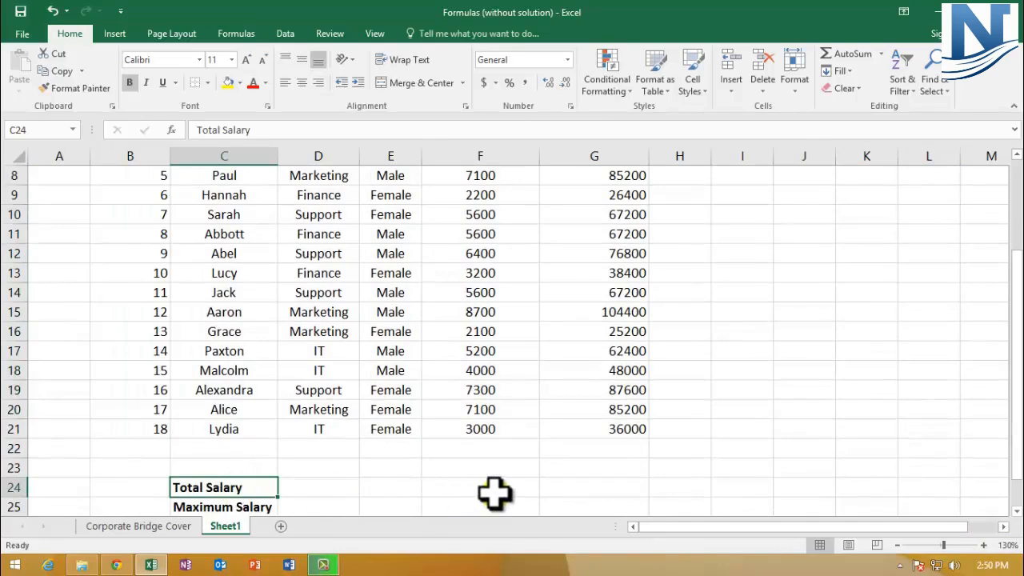
left_click(472, 486)
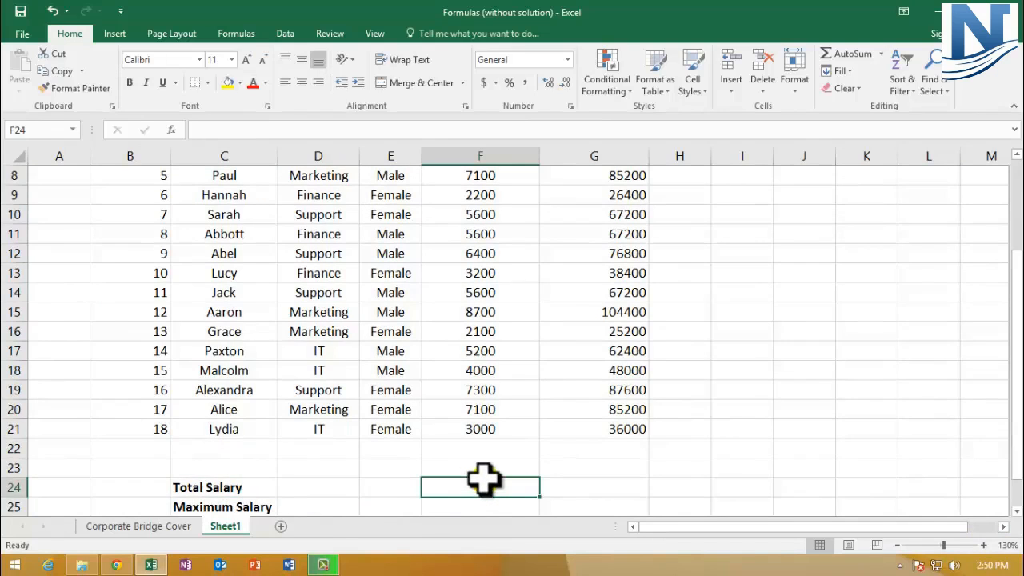
scroll(484, 480, "up", 3)
left_click(484, 156)
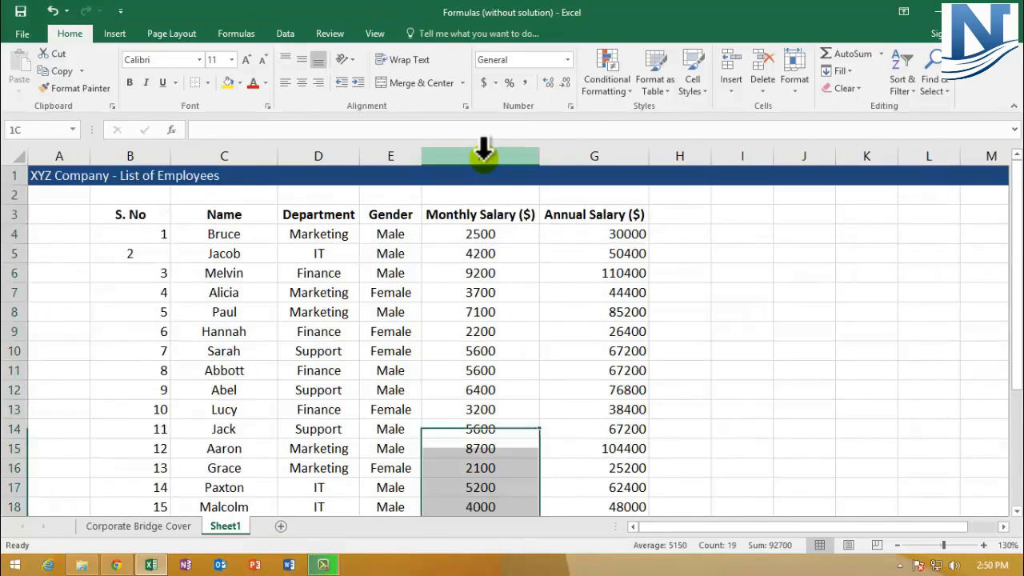
left_click(613, 153)
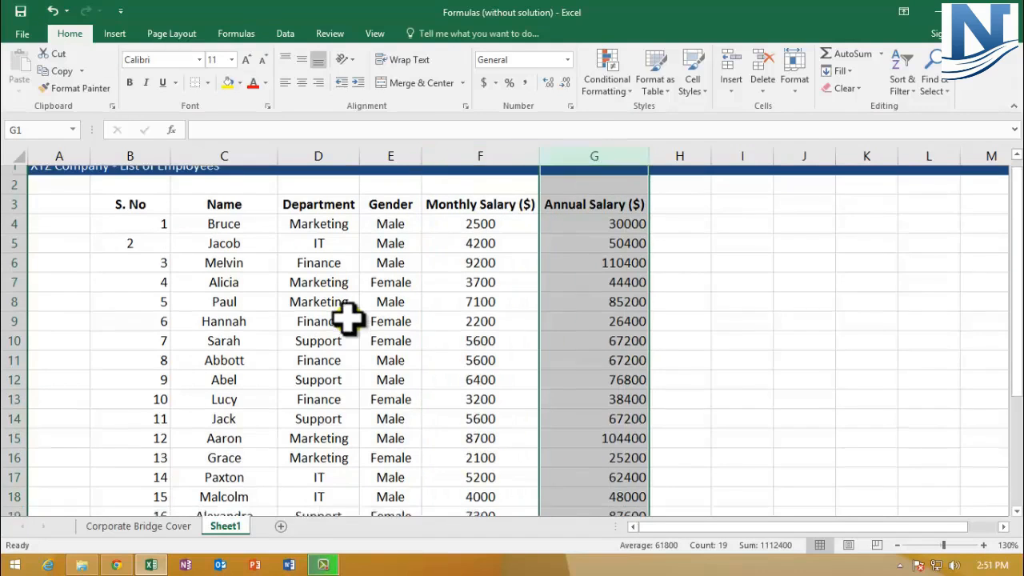
scroll(340, 324, "down", 4)
left_click(200, 390)
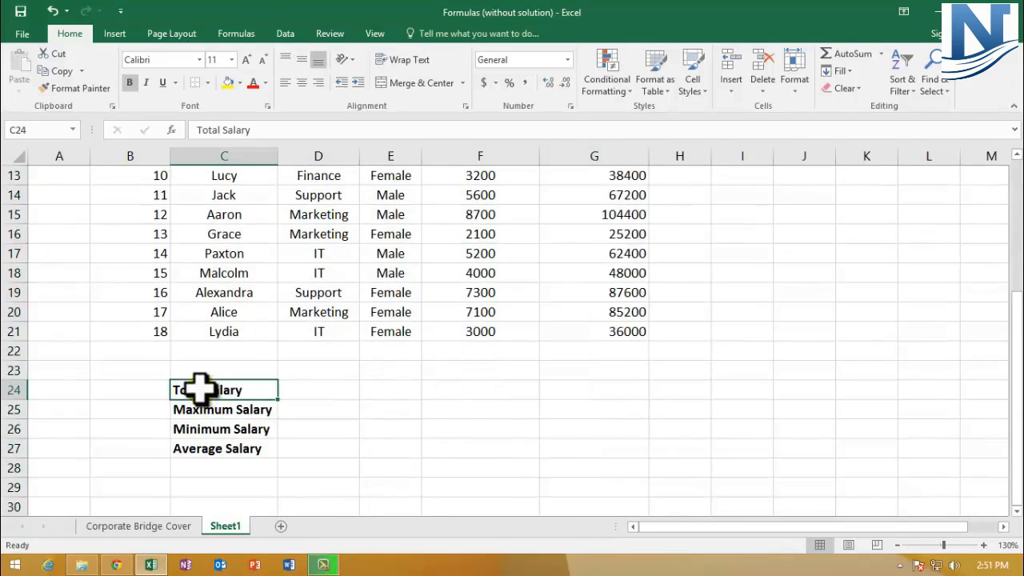
Compare the Maximum Salary label with the Monthly and Annual Salary columns, going through the monthly values in F4:F9
left_click(244, 411)
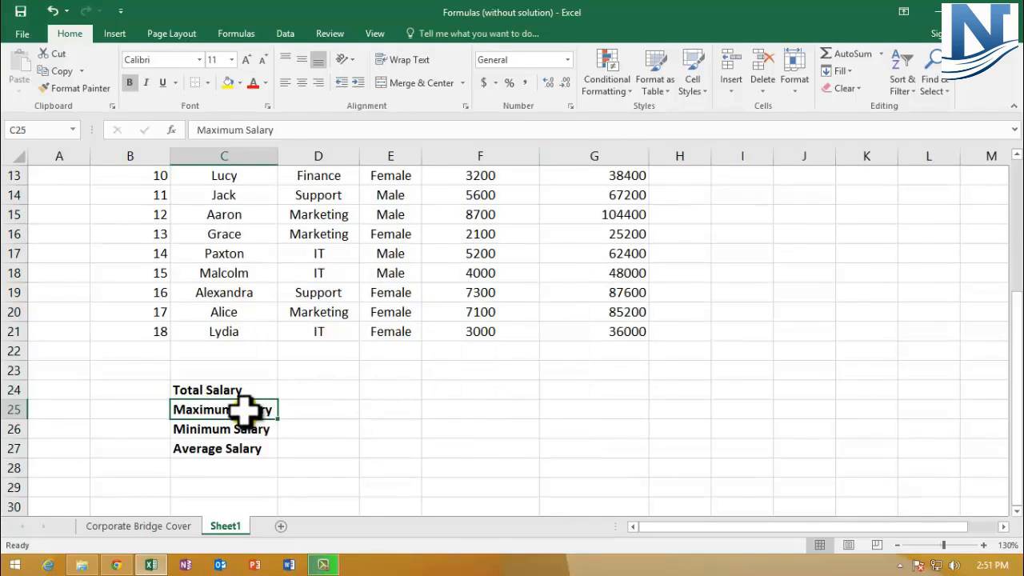
scroll(408, 372, "up", 3)
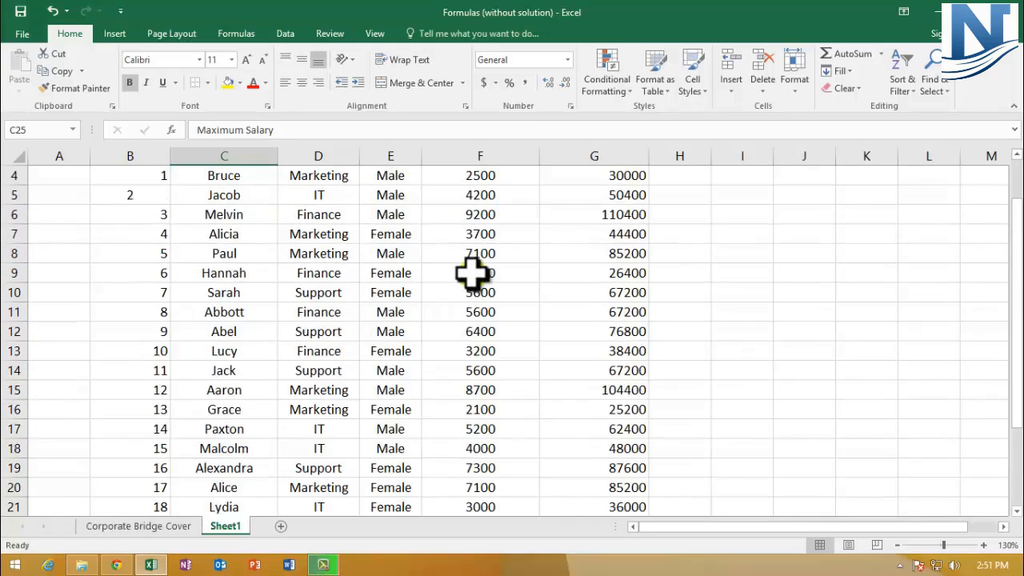
scroll(472, 258, "up", 1)
left_click(478, 152)
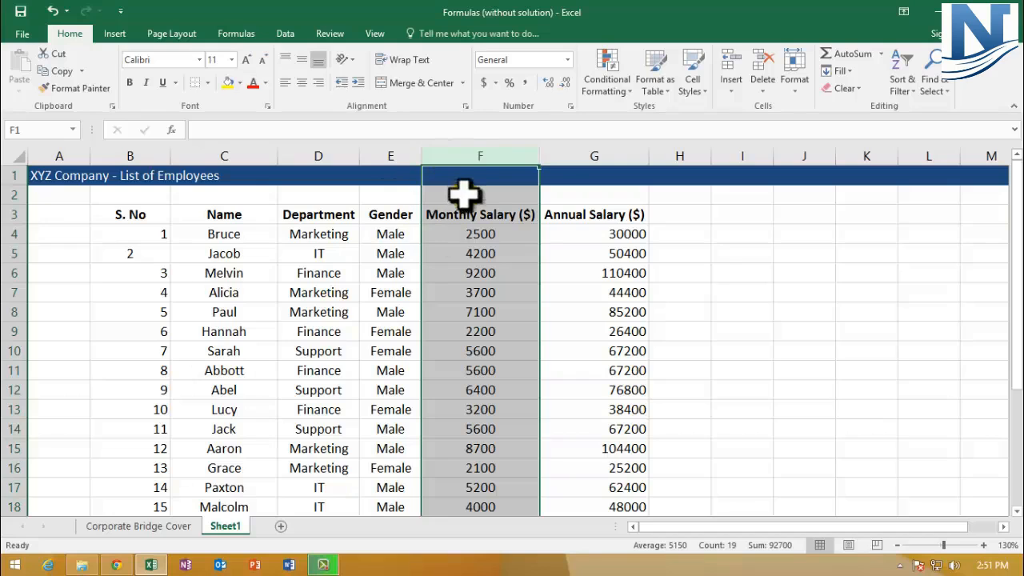
left_click(585, 157)
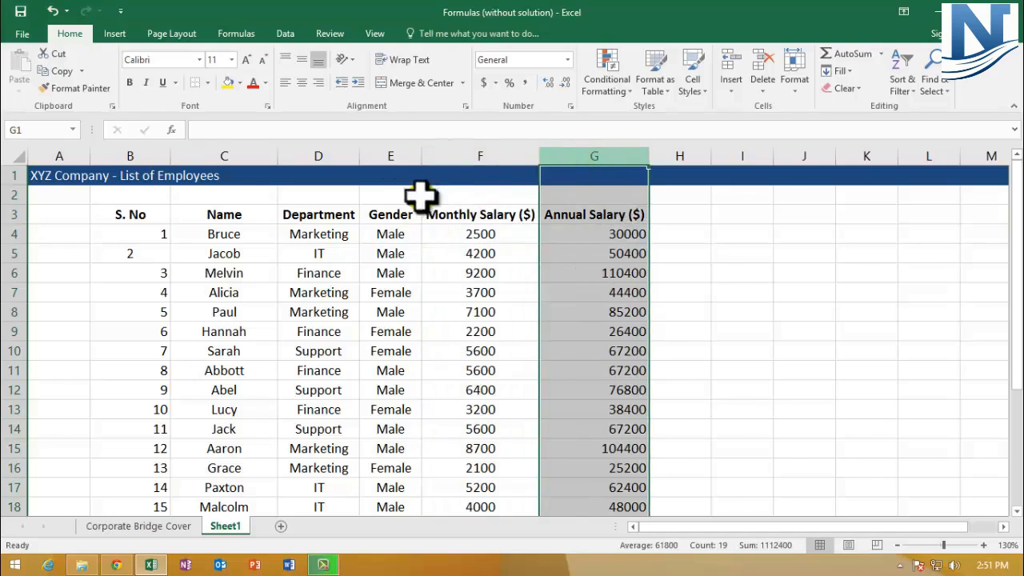
left_click(452, 158)
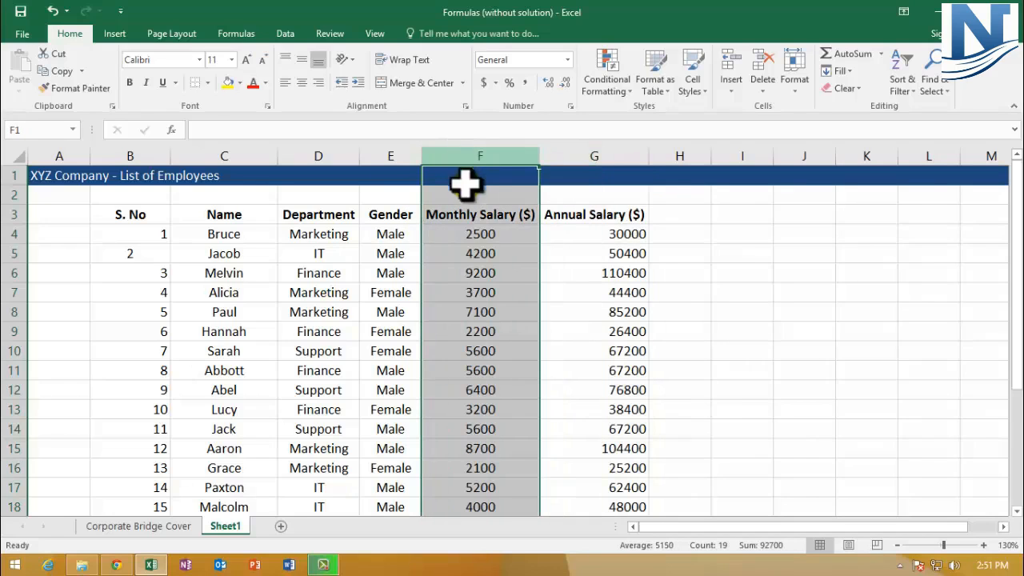
left_click(469, 232)
left_click(471, 254)
left_click(472, 272)
left_click(473, 292)
left_click(469, 314)
left_click(478, 332)
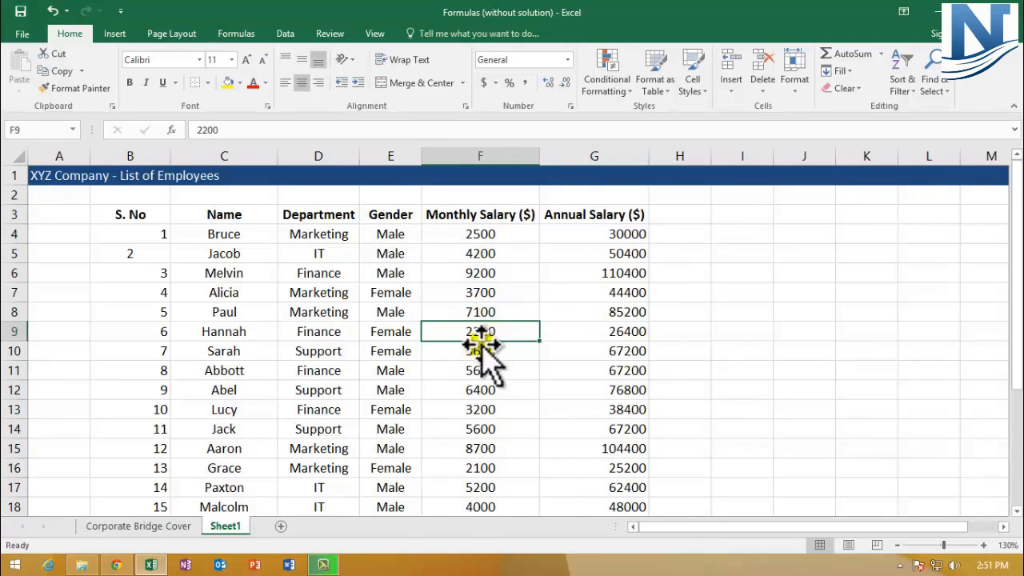
scroll(483, 344, "down", 1)
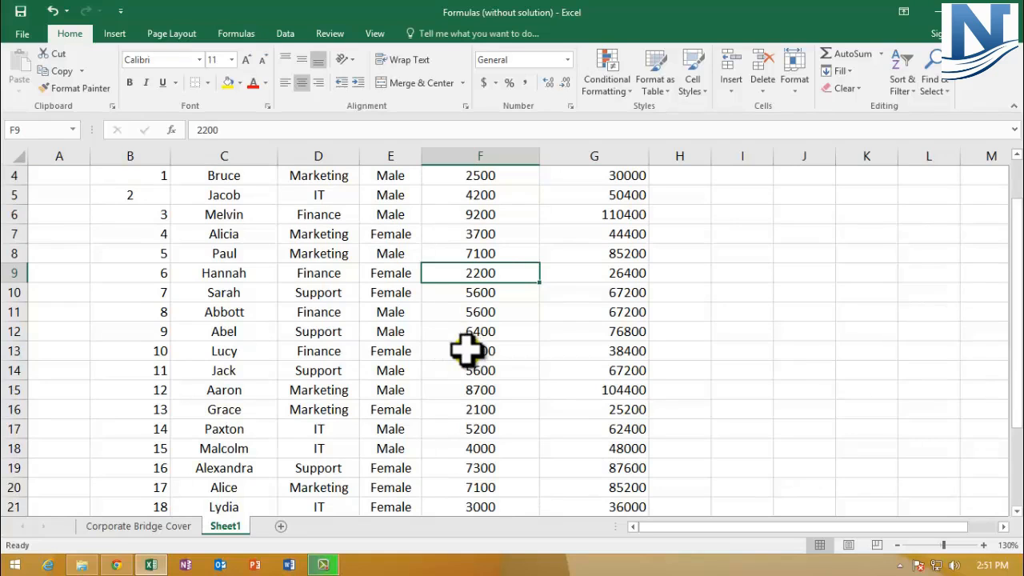
scroll(467, 349, "down", 5)
Examine the Minimum Salary and Average Salary labels against the employees' salary data above
left_click(206, 314)
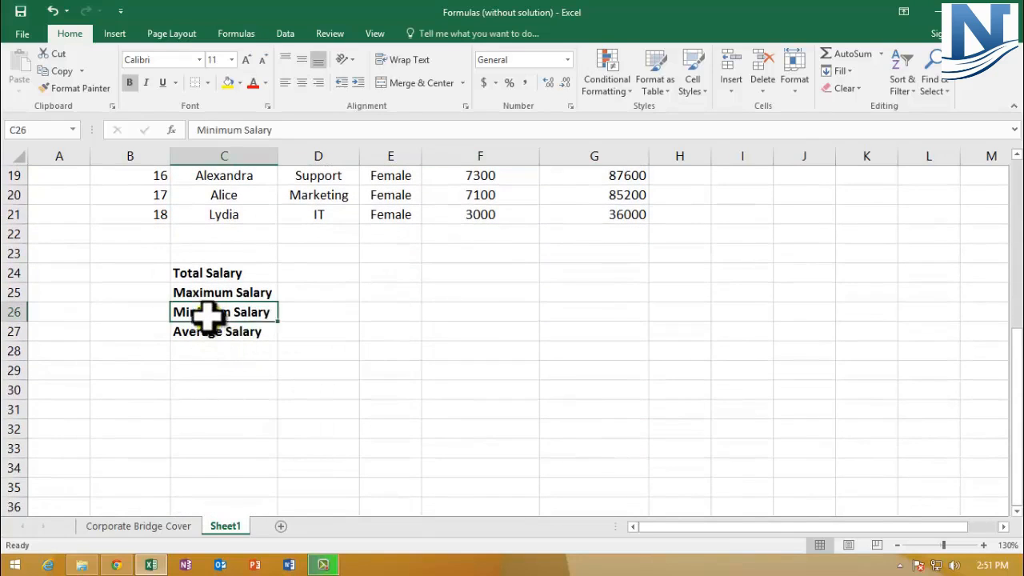
scroll(485, 328, "up", 6)
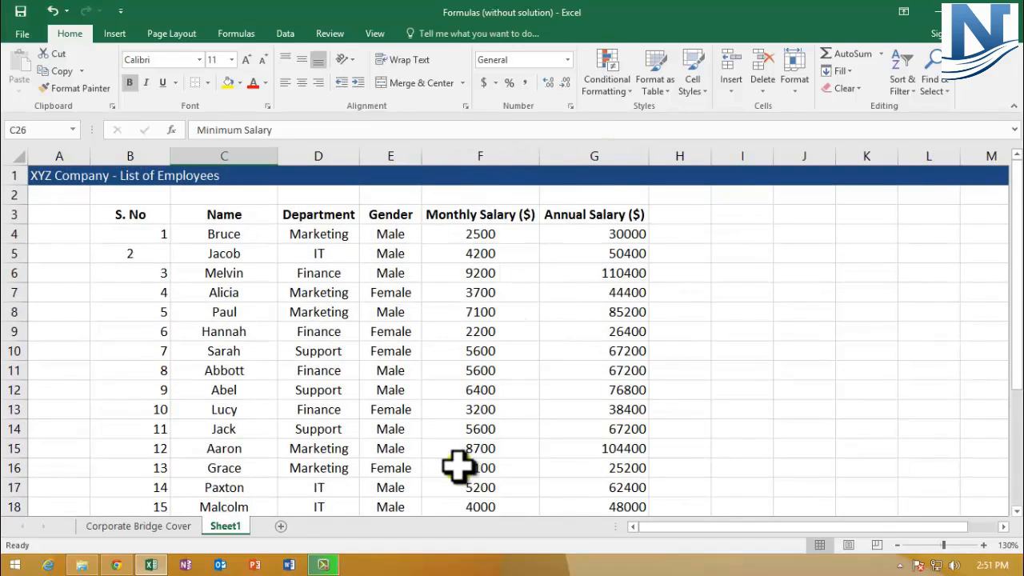
scroll(458, 468, "down", 2)
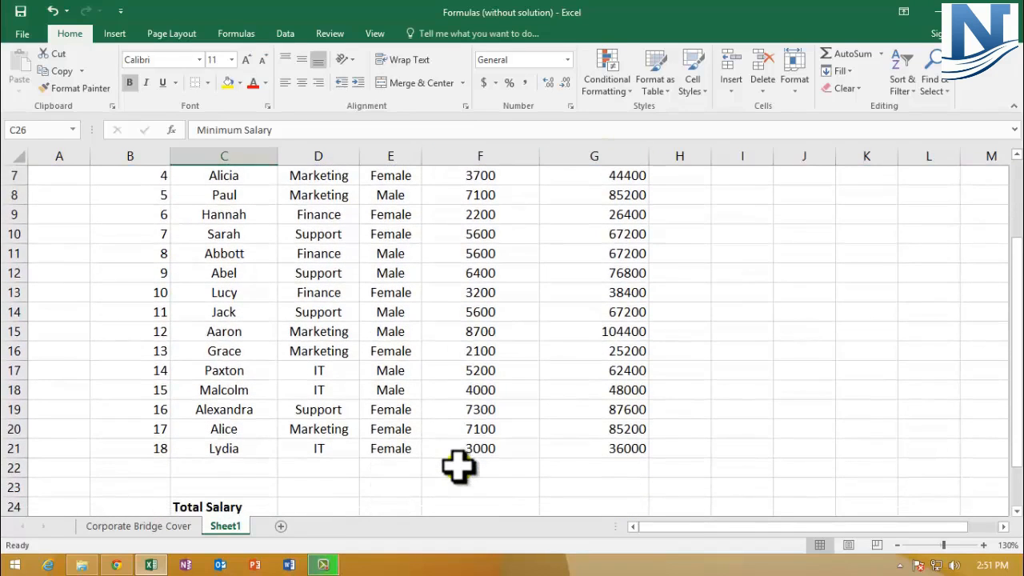
scroll(457, 468, "down", 3)
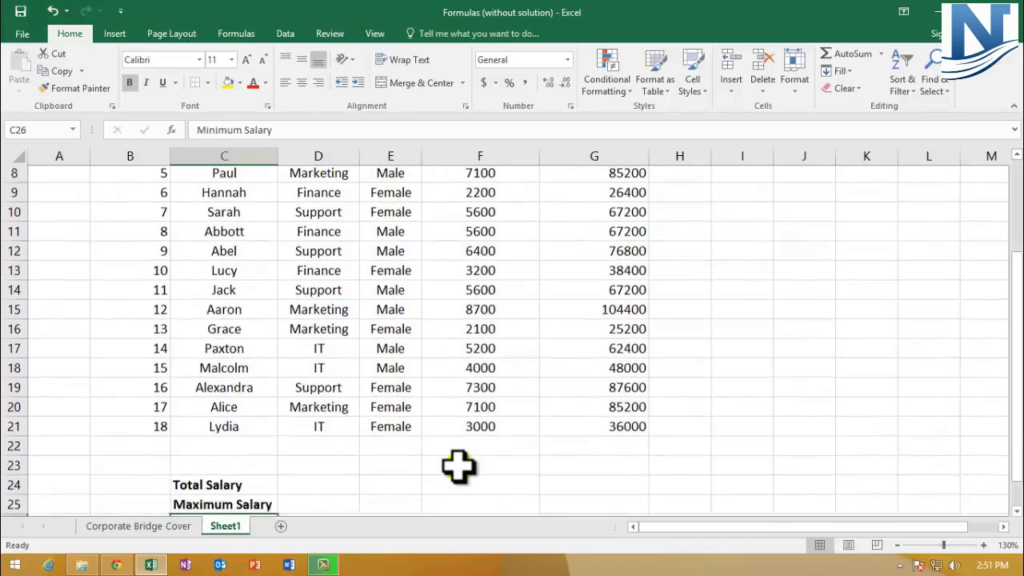
left_click(228, 392)
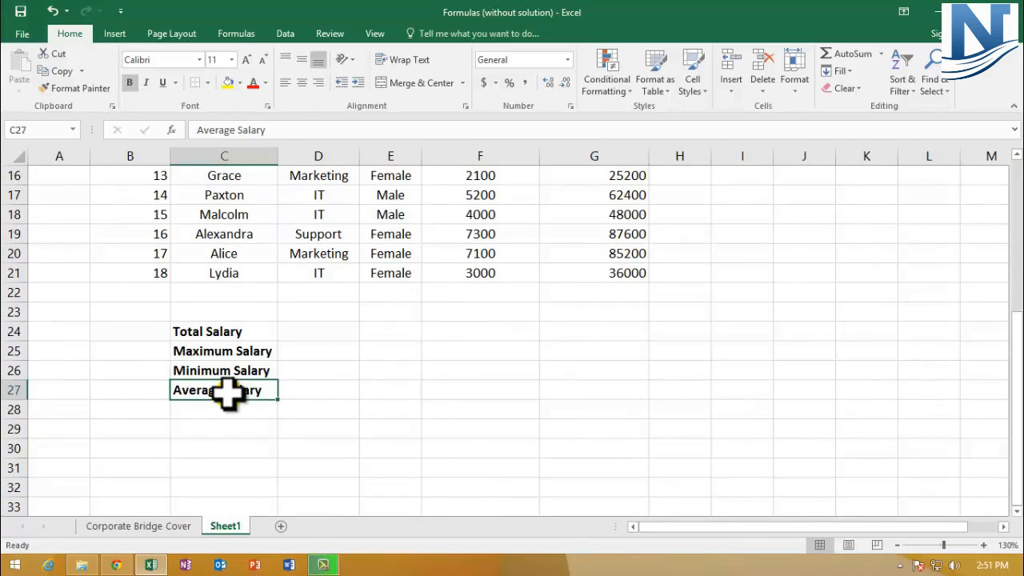
scroll(533, 323, "up", 3)
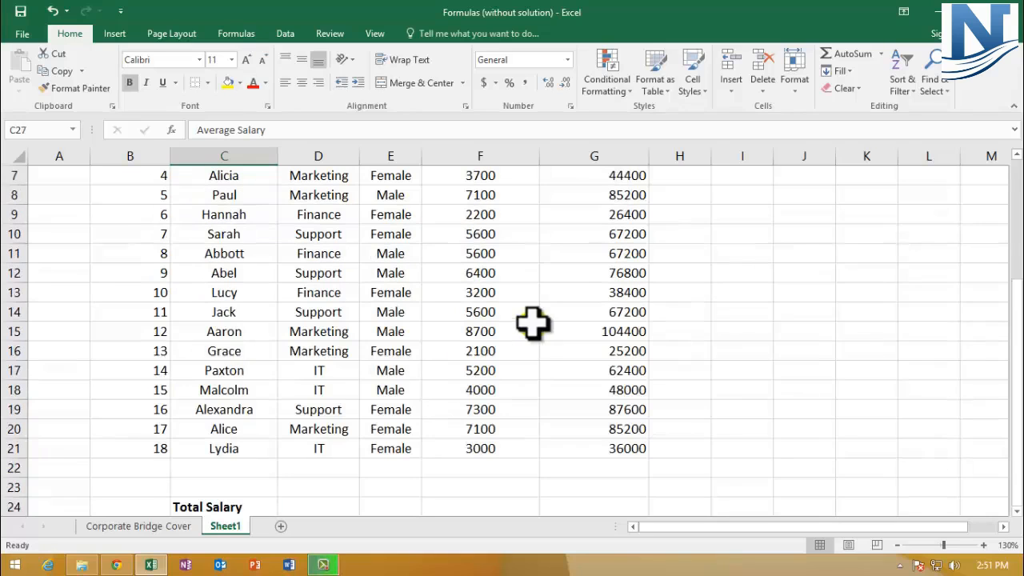
scroll(445, 368, "up", 2)
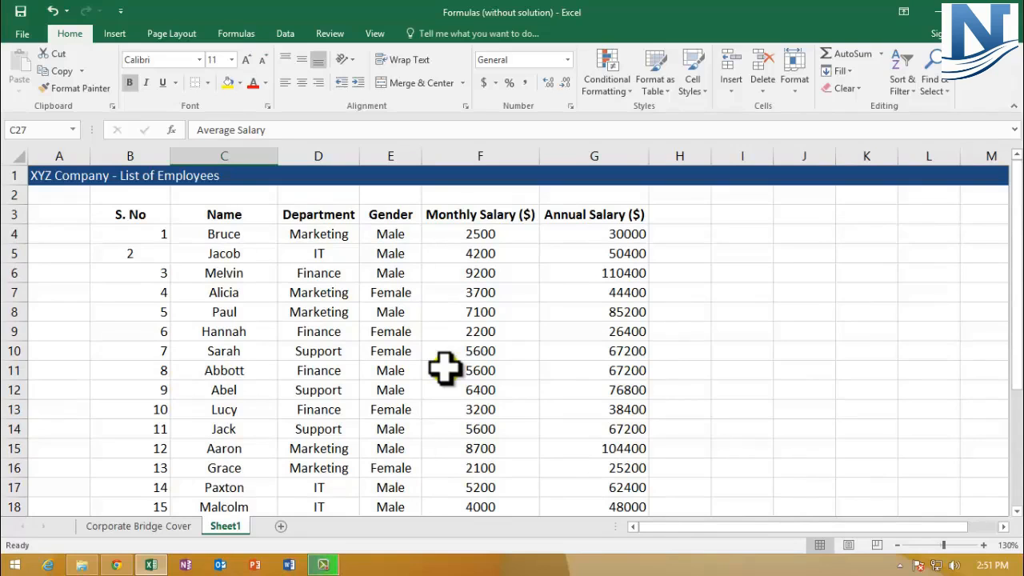
scroll(416, 424, "down", 3)
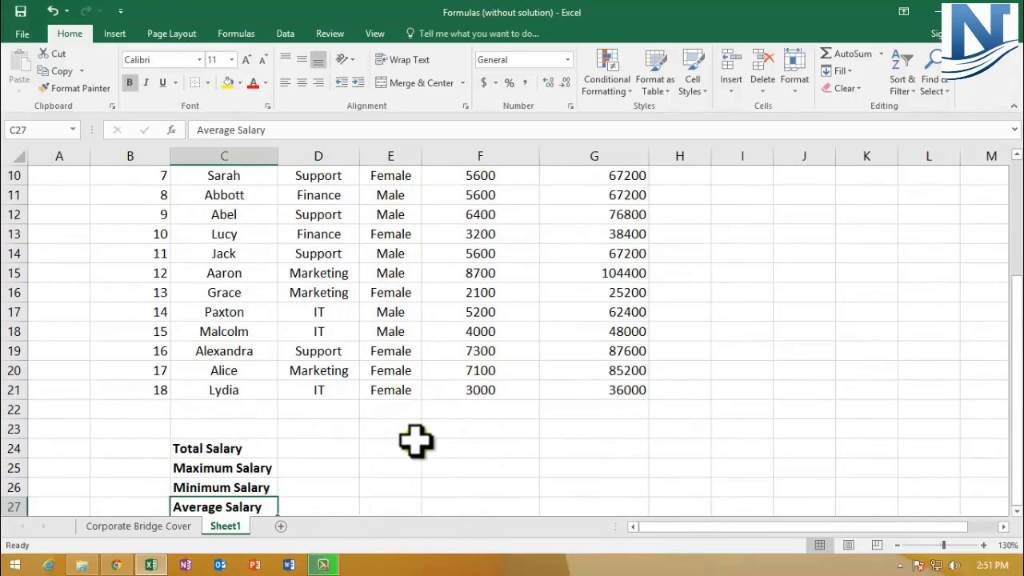
Inspect the Total Salary row 24, its cell F24 and the Monthly Salary column above it
left_click(178, 448)
left_click(12, 449)
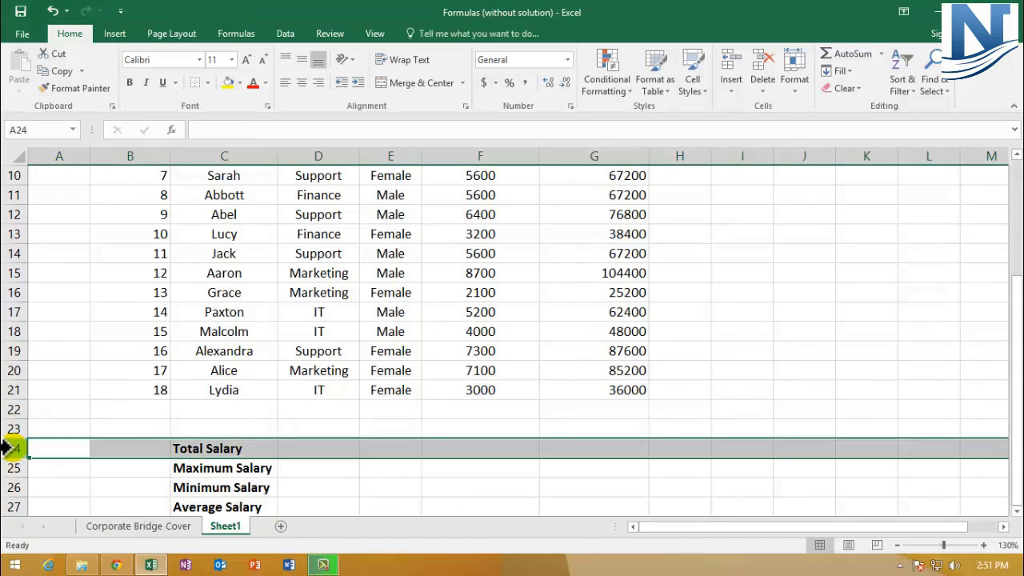
left_click(468, 448)
scroll(448, 389, "up", 3)
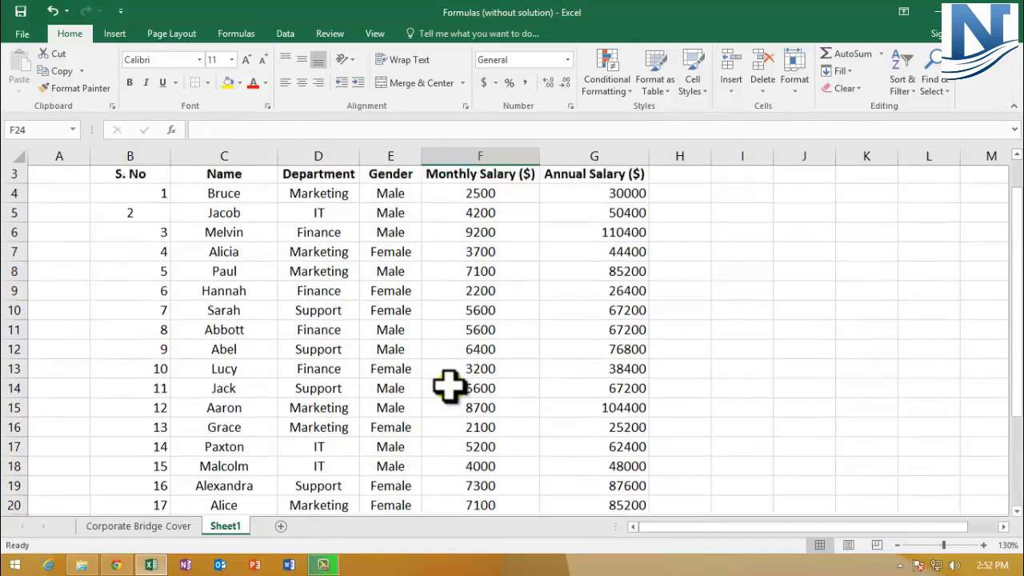
left_click(469, 153)
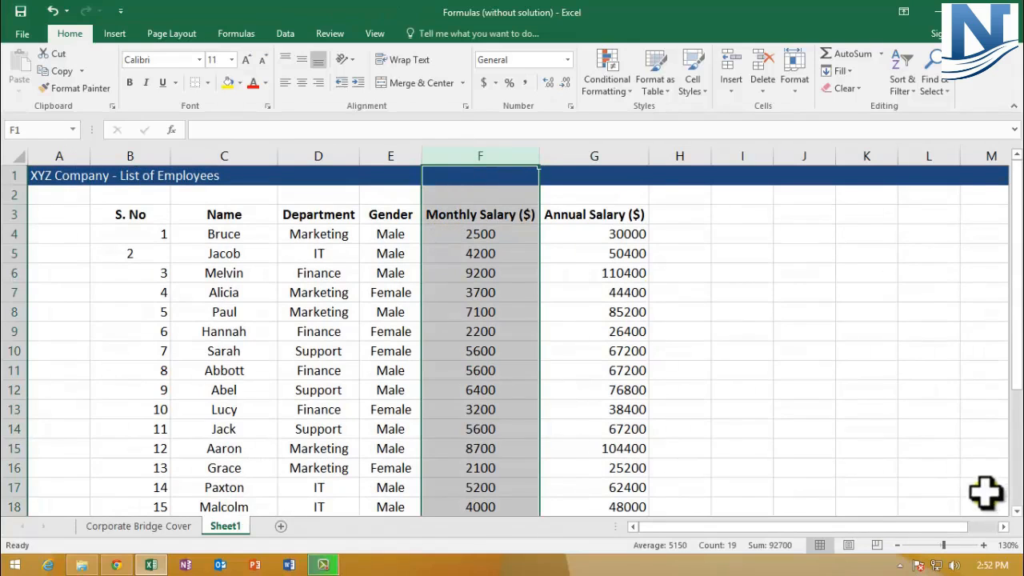
Set the sheet zoom to 100% and select cell F24 for the monthly total salary
left_click(897, 545)
left_click(897, 545)
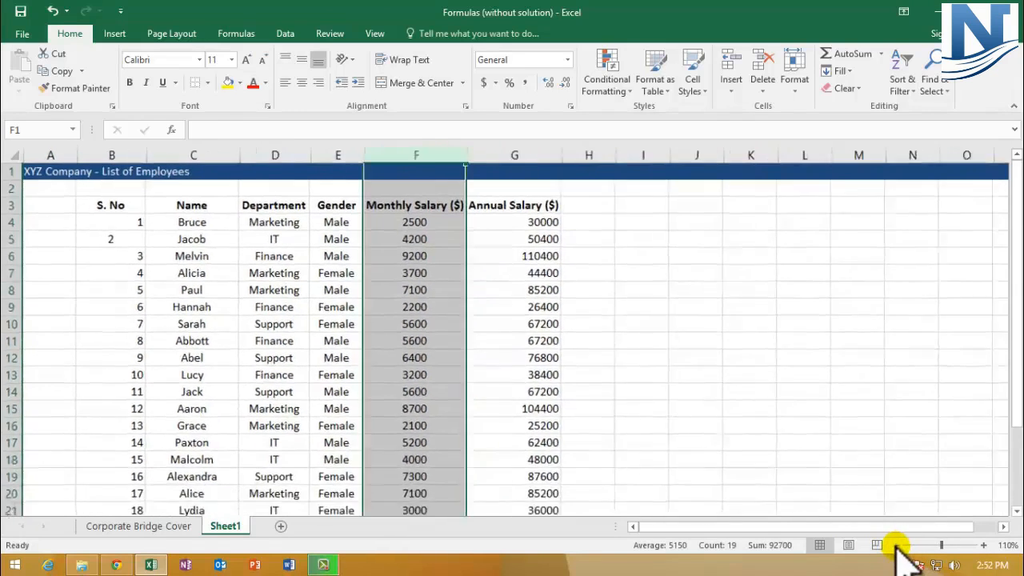
left_click(897, 545)
scroll(504, 484, "down", 2)
scroll(504, 484, "up", 1)
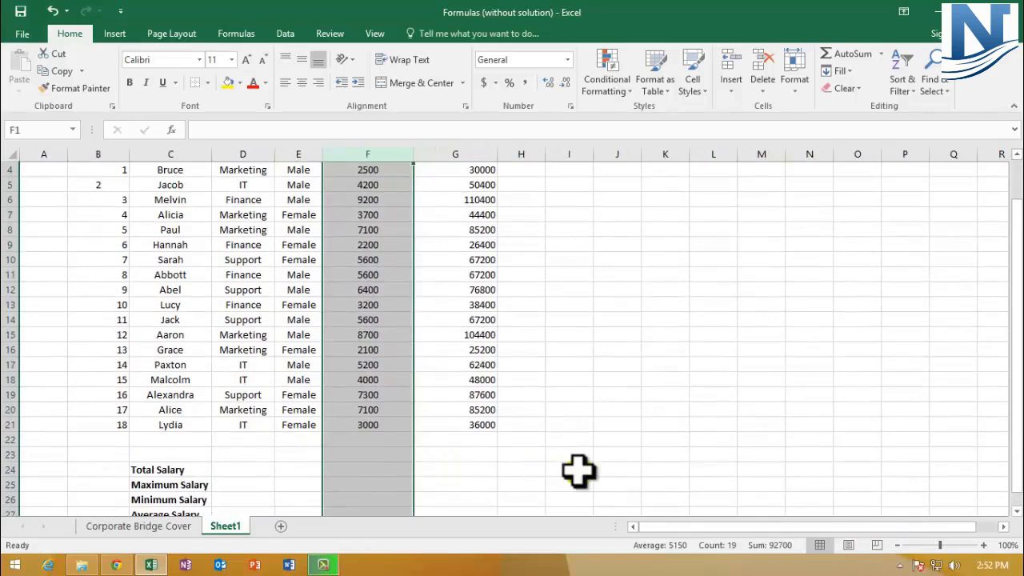
left_click(569, 470)
left_click(365, 470)
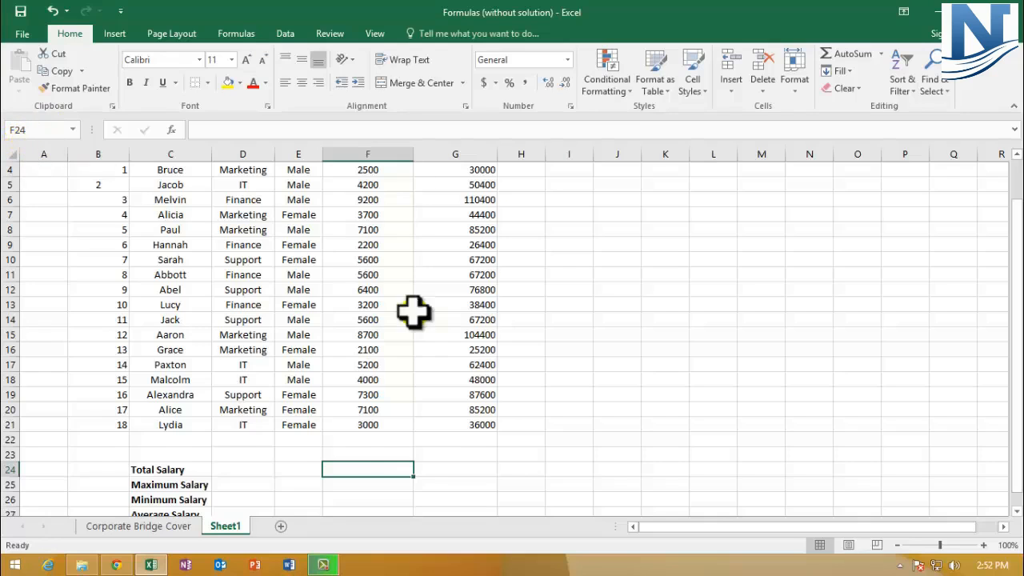
scroll(412, 309, "up", 1)
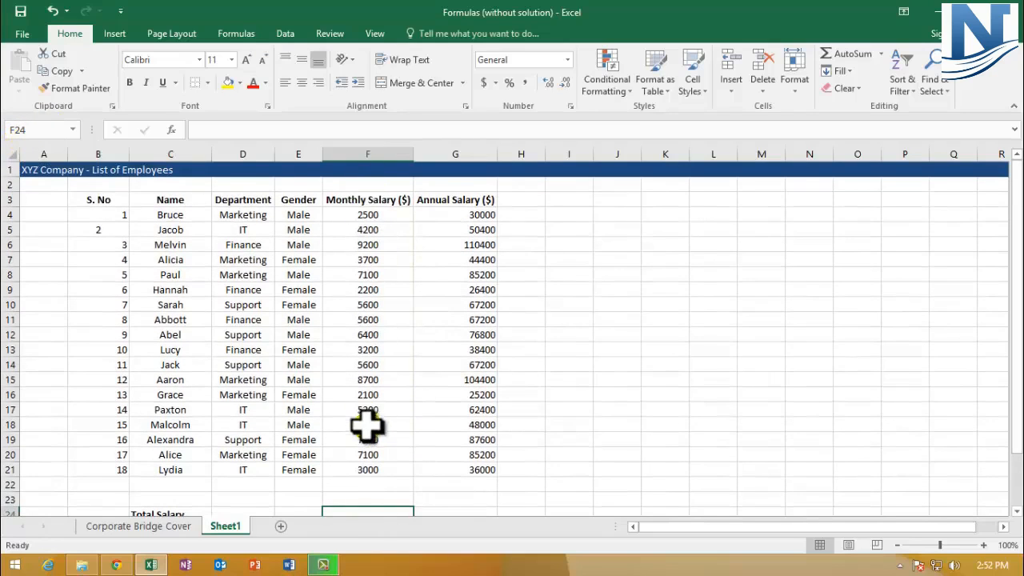
scroll(366, 423, "down", 1)
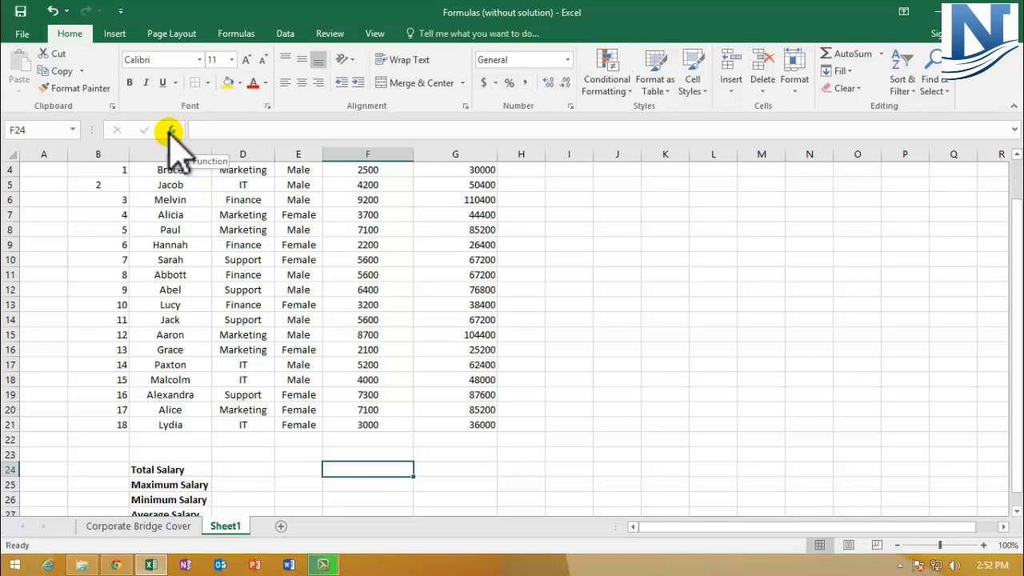
scroll(336, 200, "up", 1)
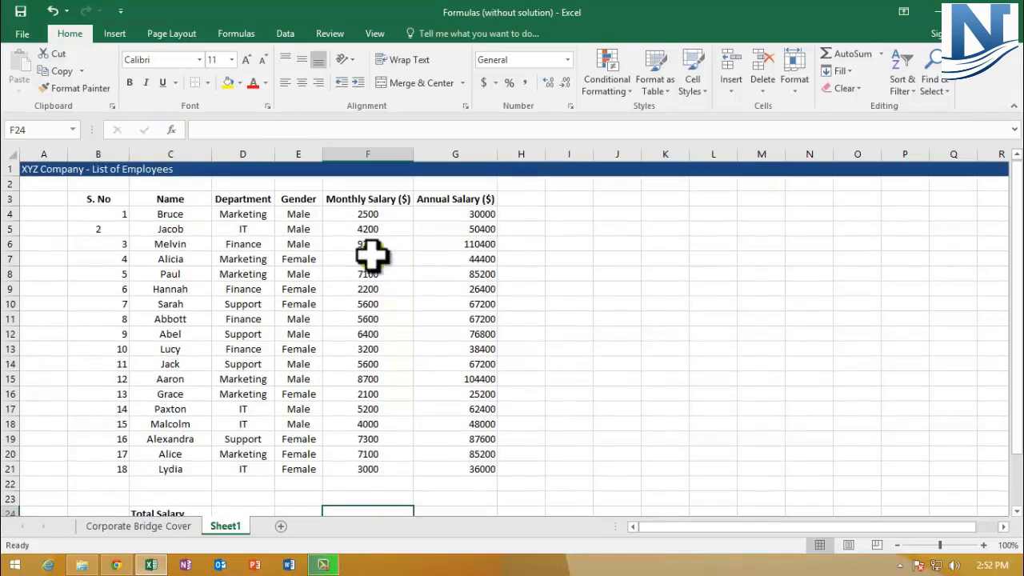
Go over the monthly salaries in F4:F21 and note the function name SUM in cell K5
left_click_drag(366, 214, 343, 472)
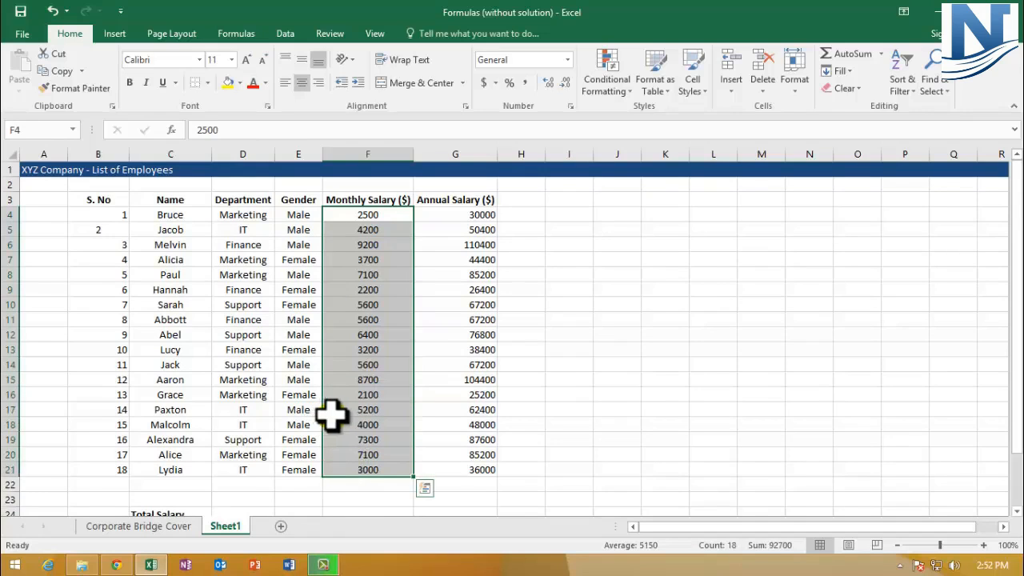
left_click(656, 231)
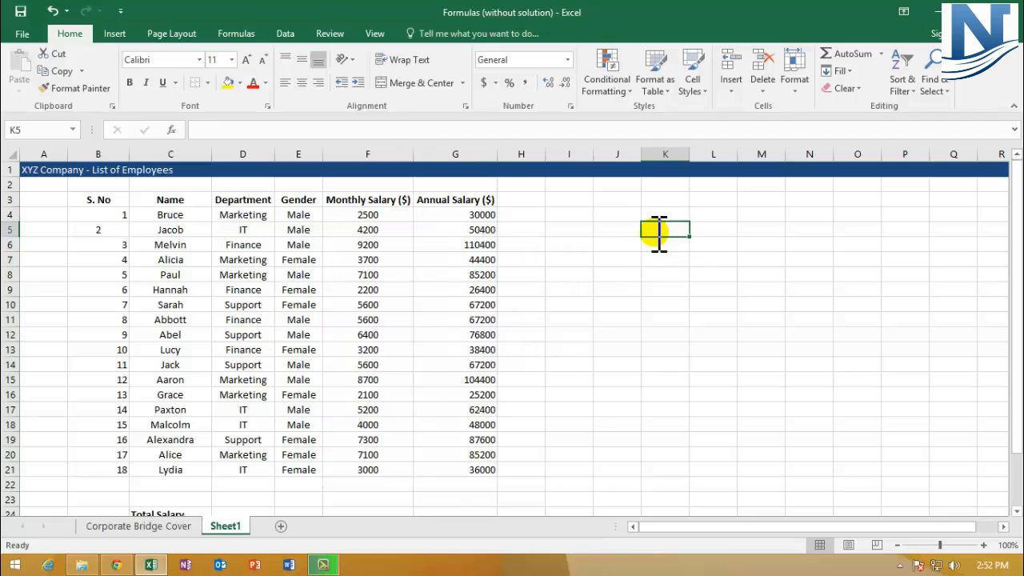
type("SUM")
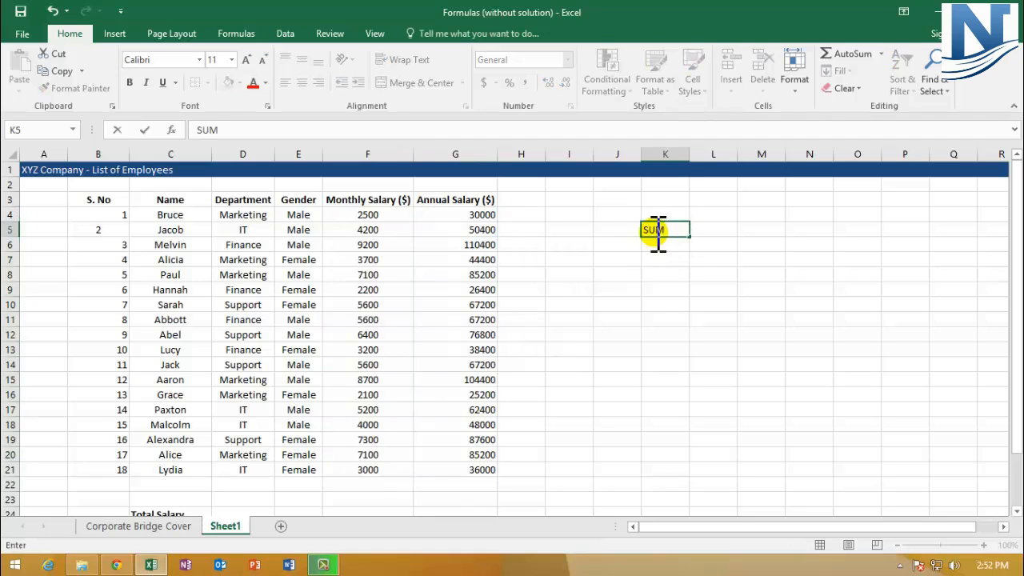
key("Return")
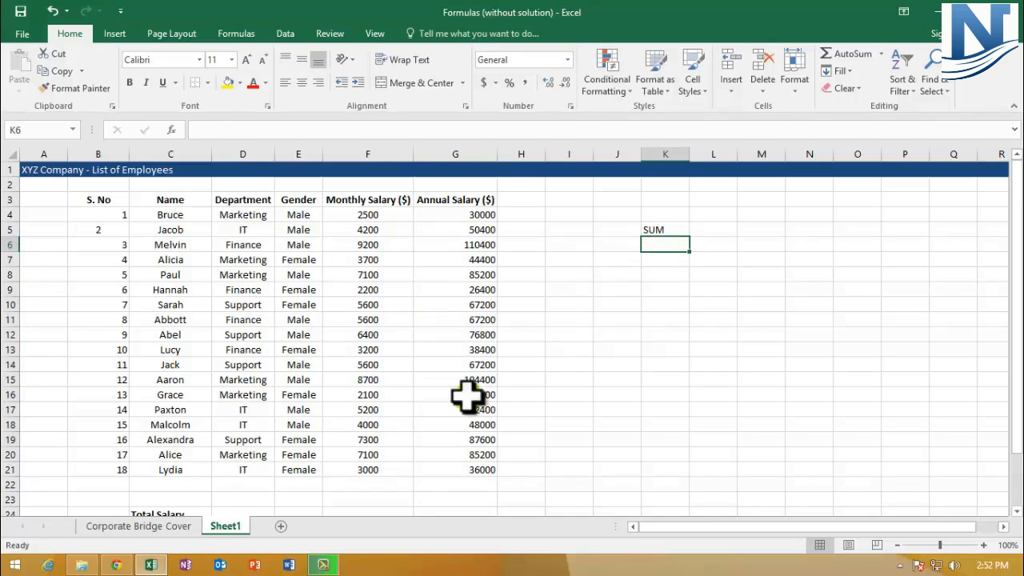
Start a SUM function in the Total Salary cell F24, choosing it from the Most Recently Used category of Insert Function
scroll(468, 395, "down", 1)
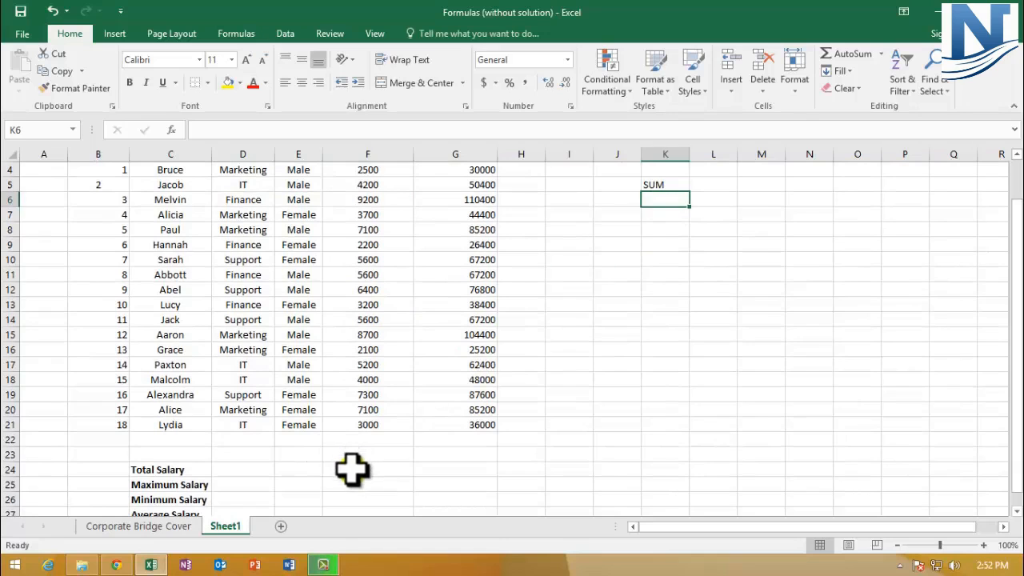
left_click(352, 470)
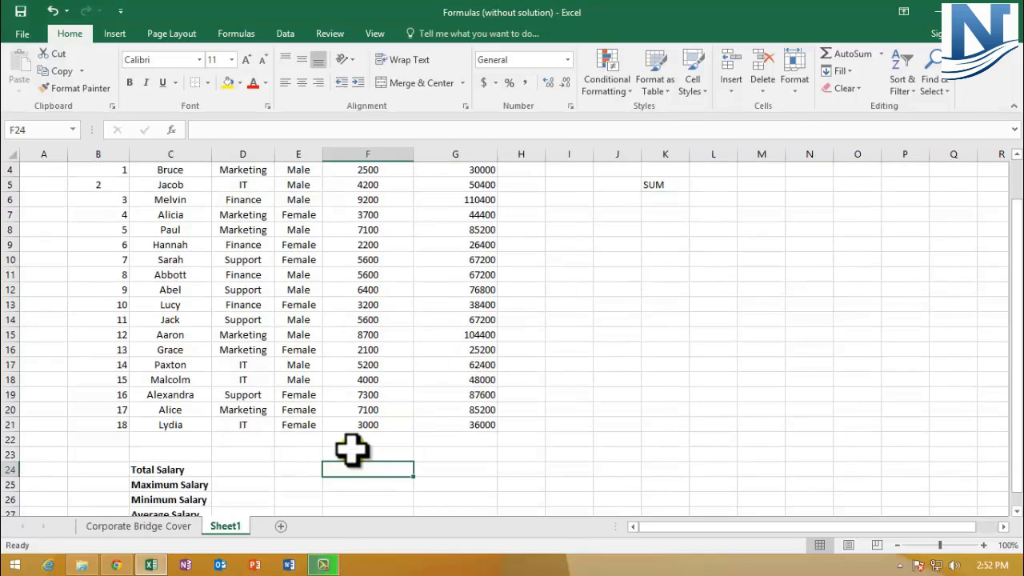
left_click(172, 131)
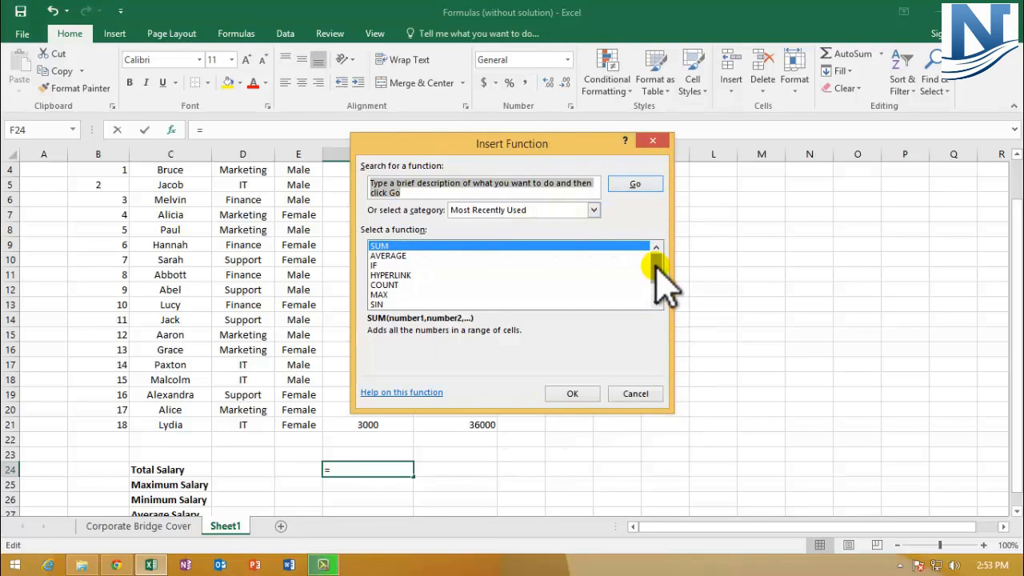
left_click_drag(663, 284, 658, 254)
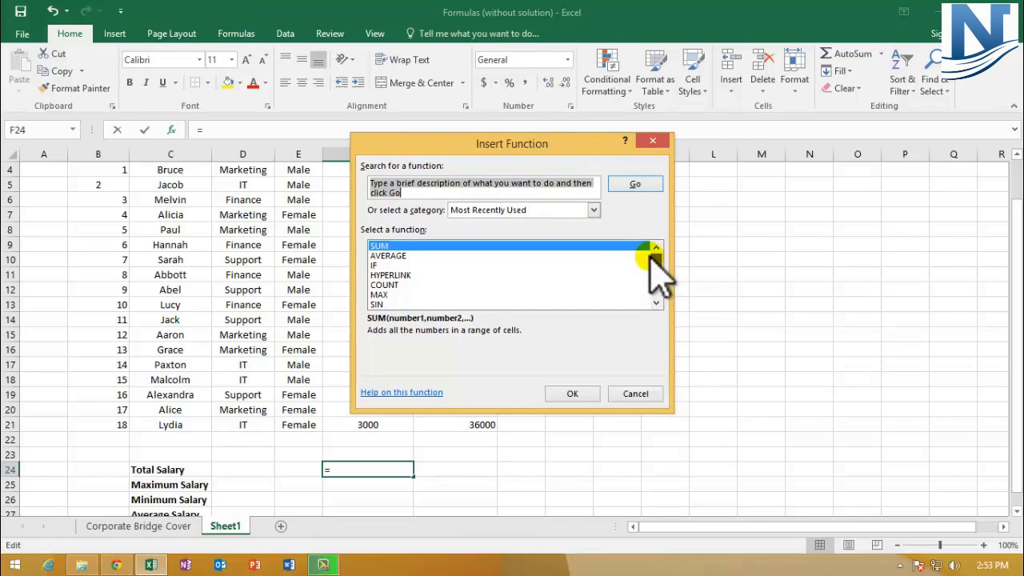
left_click(593, 211)
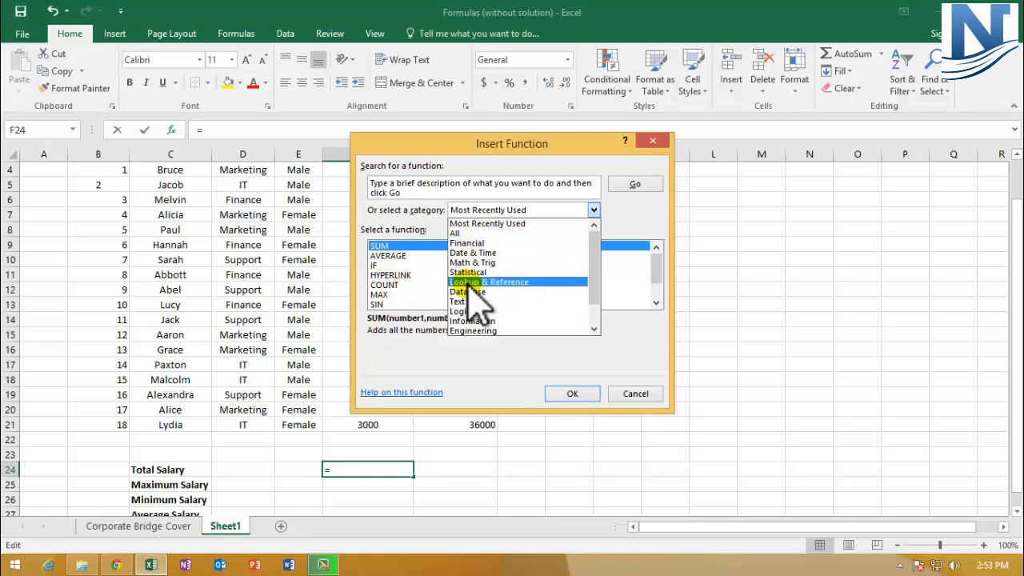
left_click(518, 224)
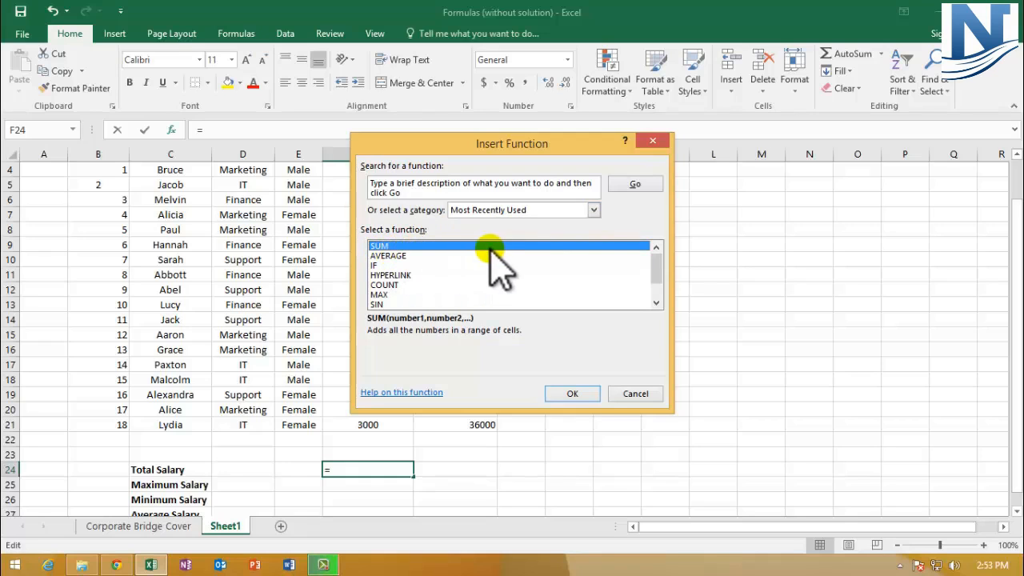
left_click(387, 255)
left_click(384, 246)
left_click(552, 394)
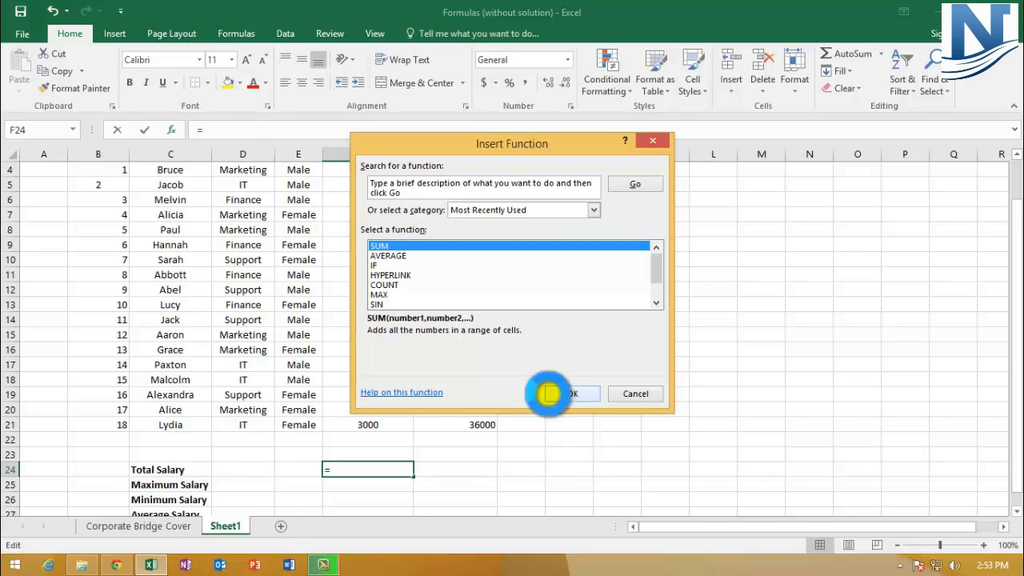
Set the SUM argument Number1 to the monthly salaries F4:F21 and accept the formula in F24
left_click_drag(488, 156, 727, 172)
scroll(343, 384, "up", 1)
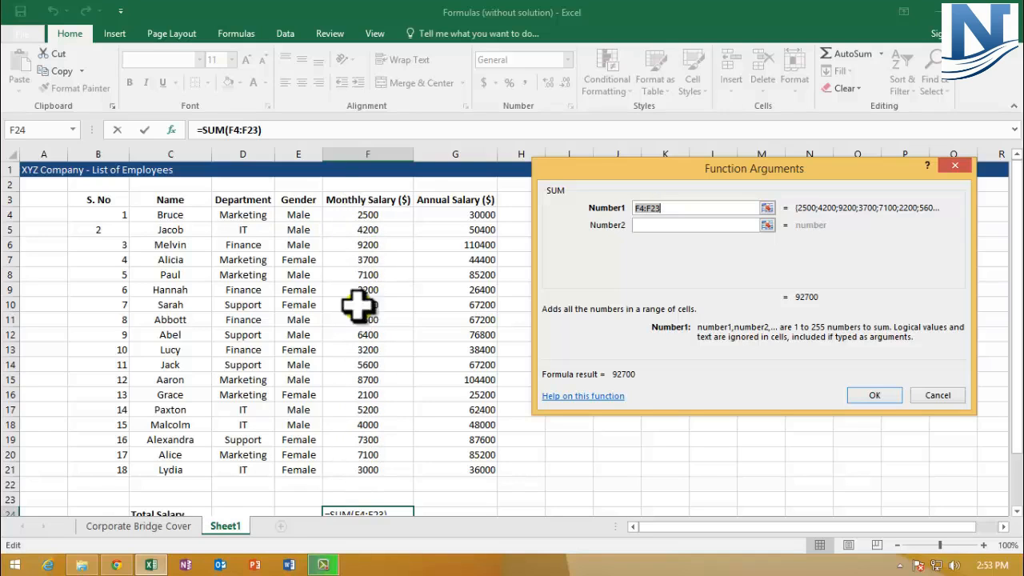
left_click(364, 212)
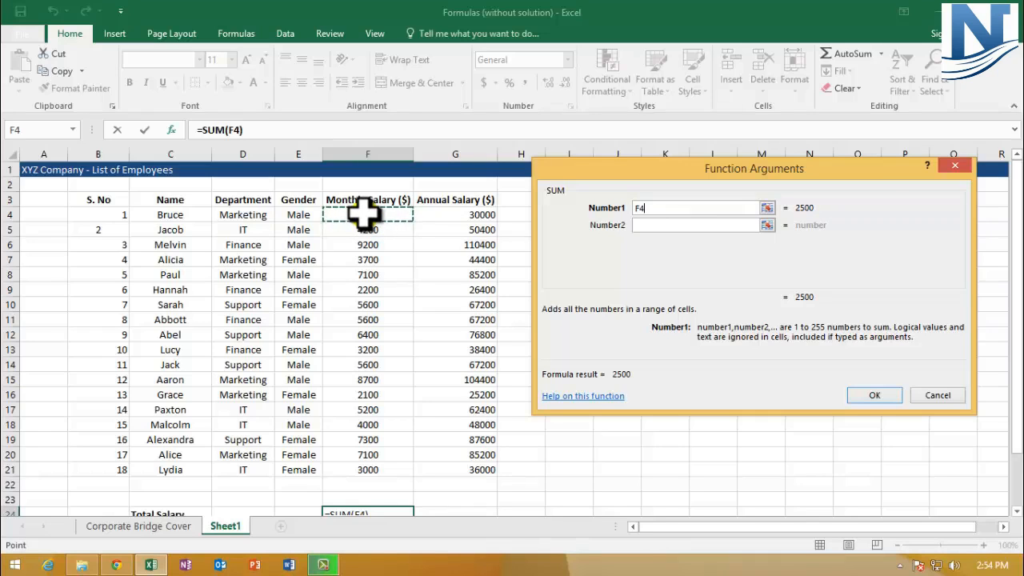
left_click_drag(364, 212, 367, 471)
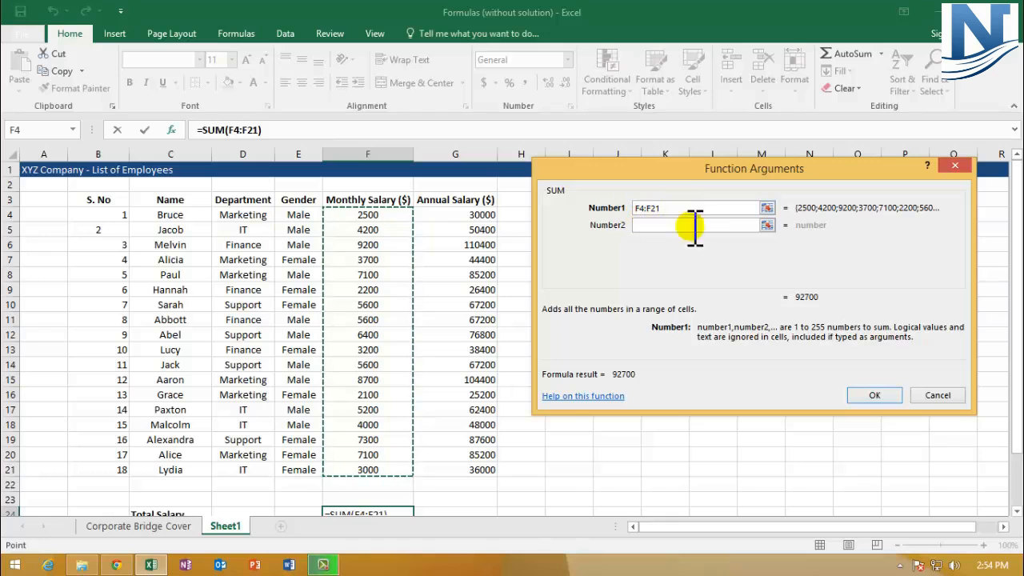
left_click(874, 395)
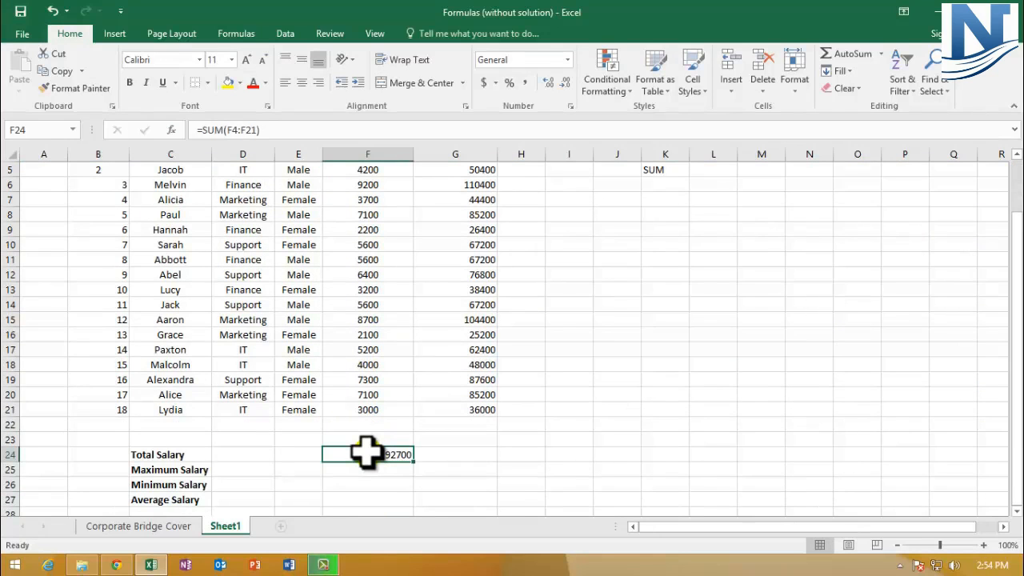
Review the monthly total in F24 against column F and the Total Salary label in row 24
scroll(367, 453, "up", 2)
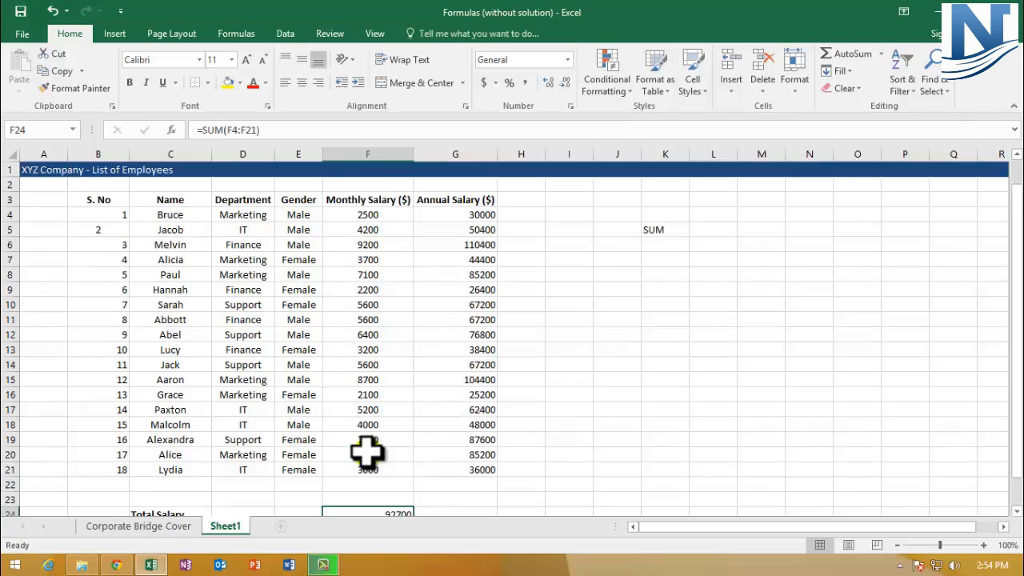
left_click(364, 152)
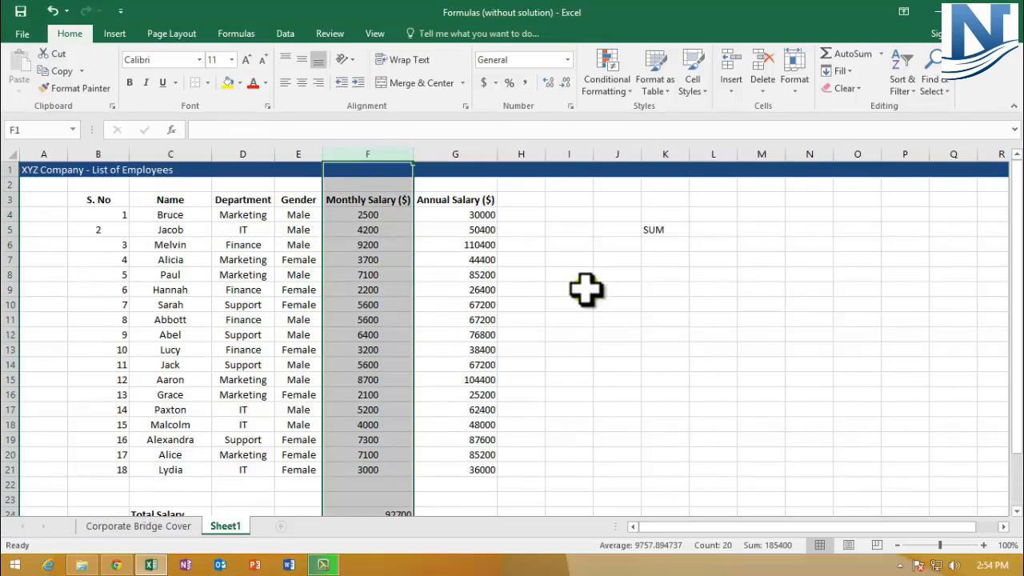
scroll(560, 389, "down", 1)
left_click(384, 470)
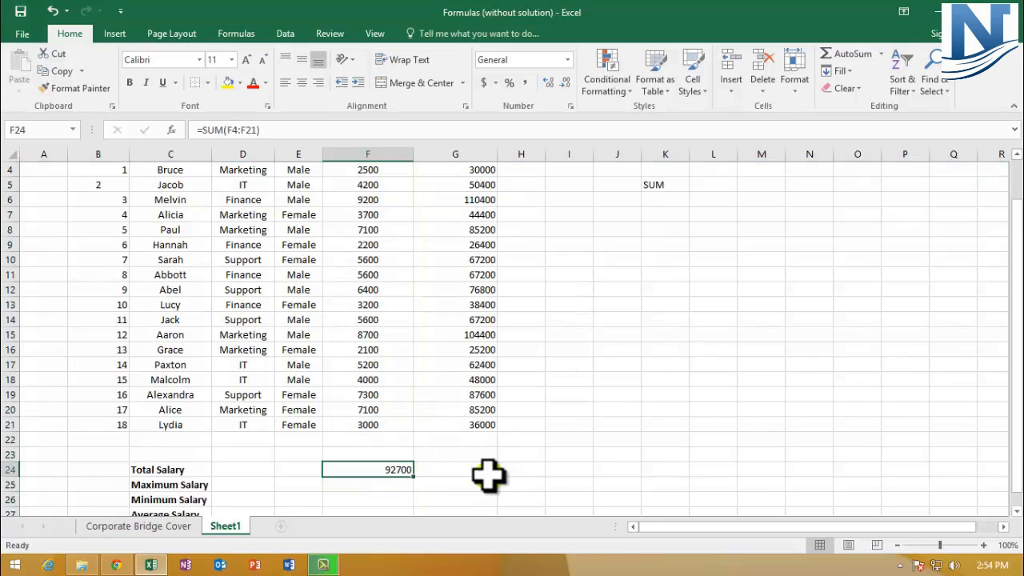
left_click(178, 465)
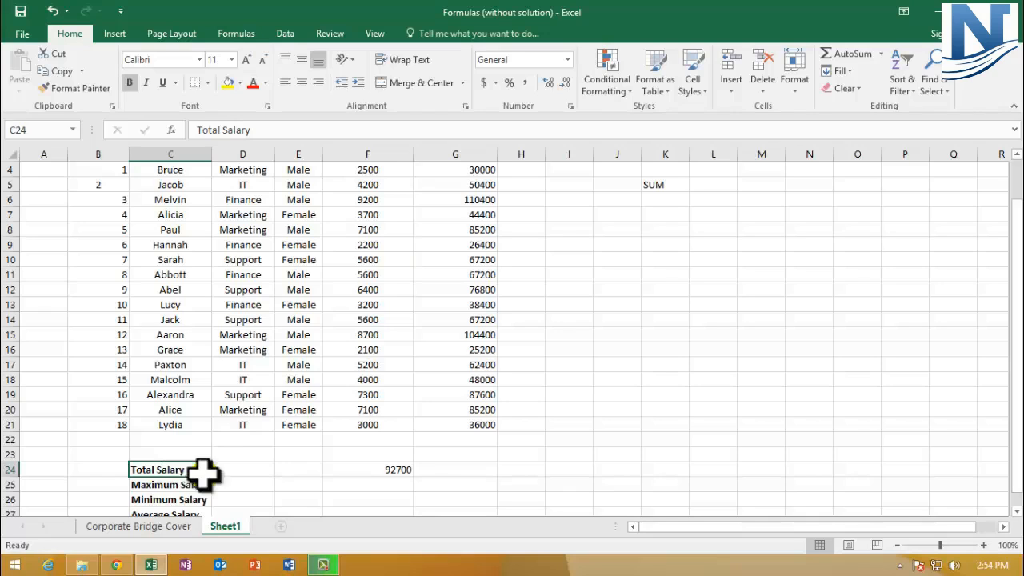
left_click(440, 465)
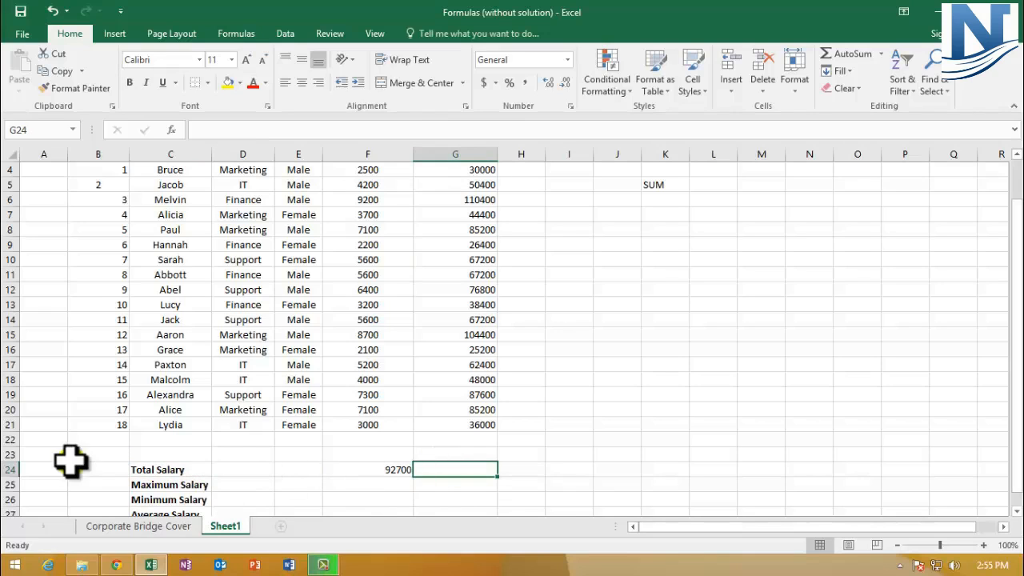
left_click(8, 470)
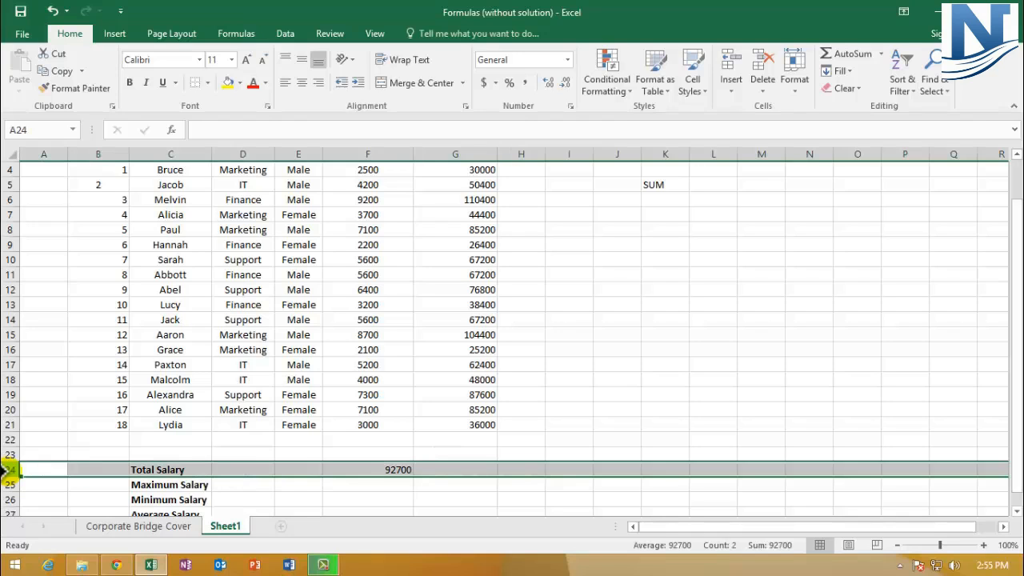
Insert a SUM function in G24 that totals the annual salaries in G4:G21
left_click(477, 468)
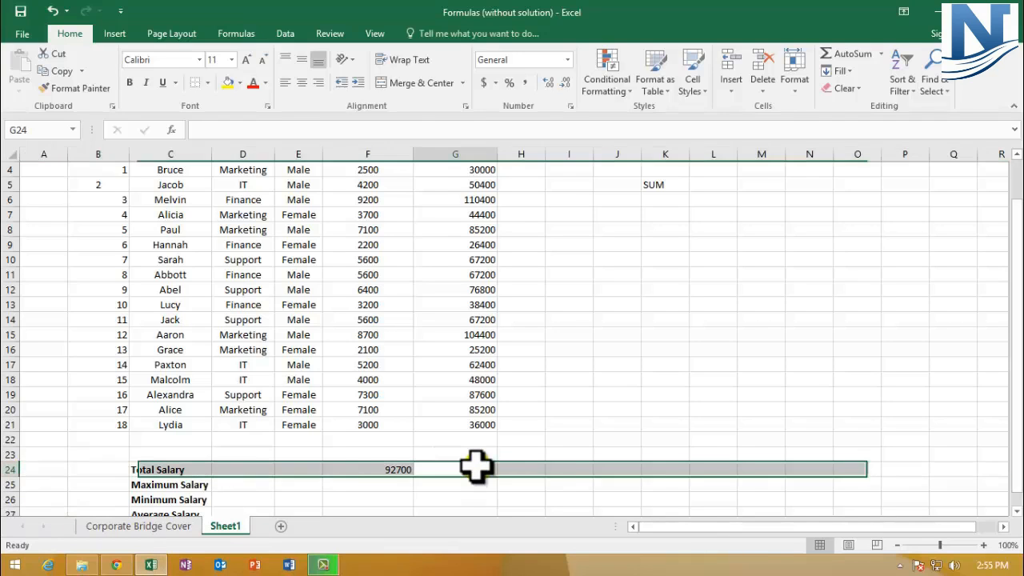
scroll(468, 457, "up", 1)
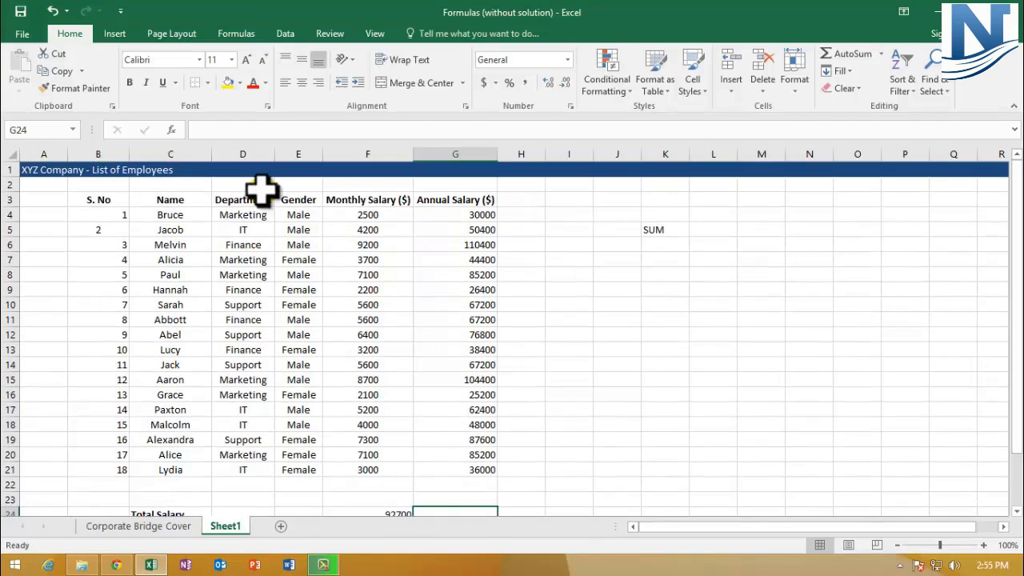
left_click(171, 130)
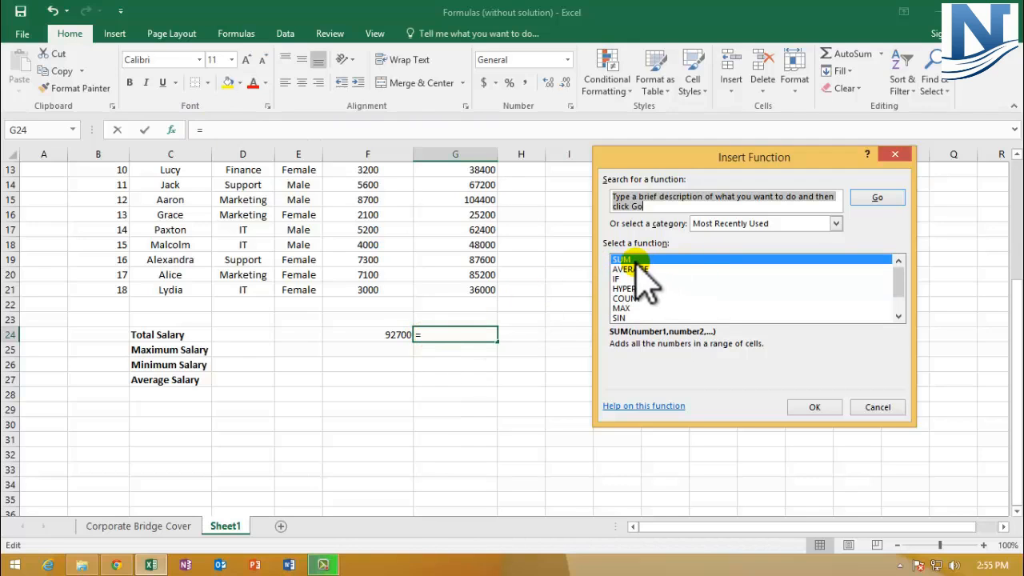
left_click(808, 407)
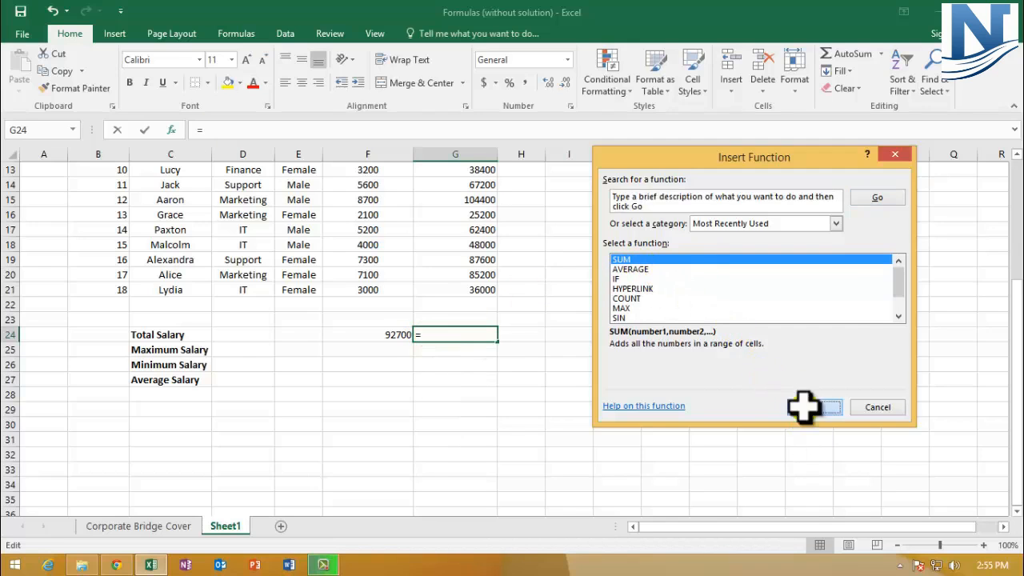
scroll(776, 429, "up", 1)
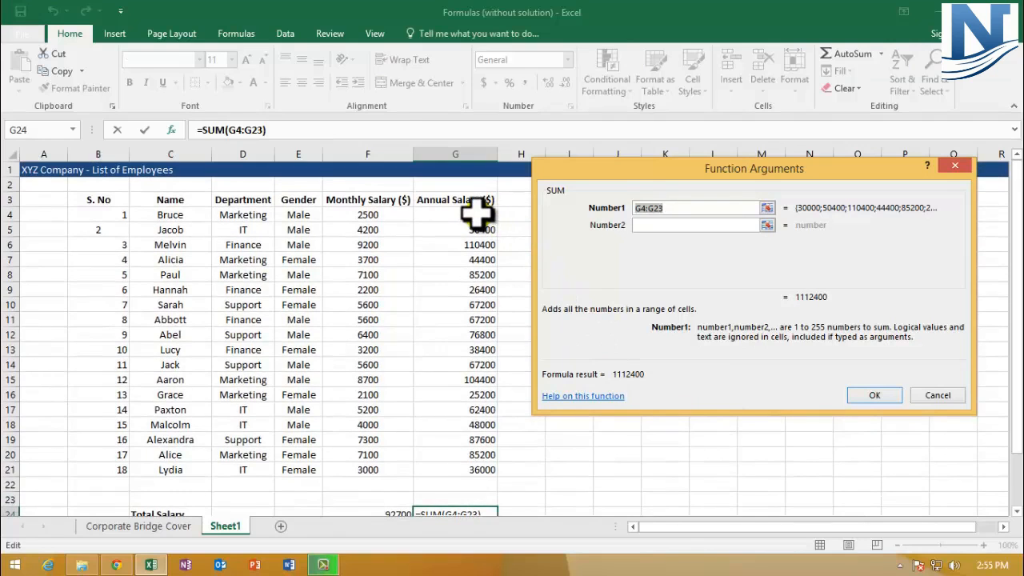
left_click_drag(477, 214, 476, 472)
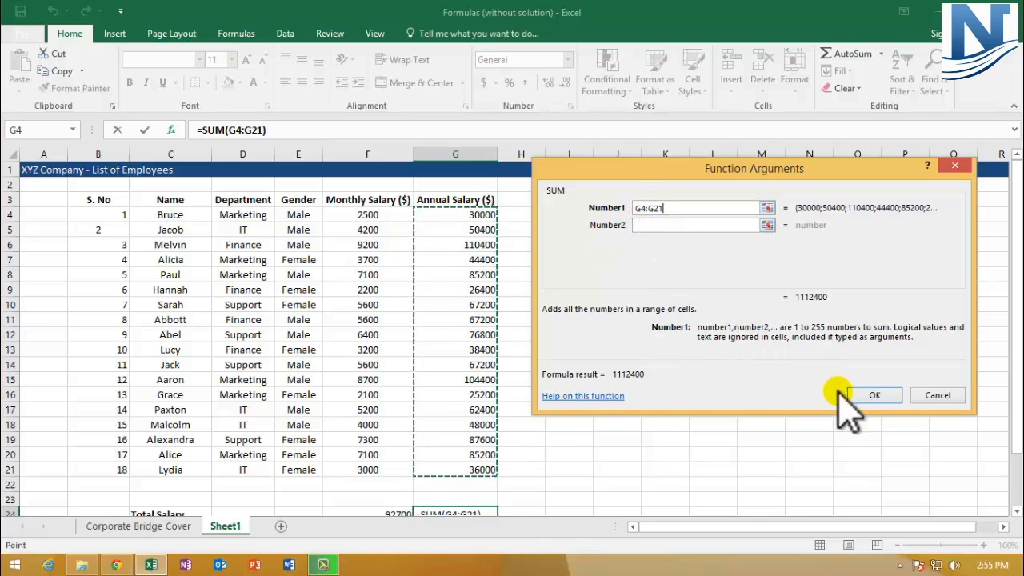
left_click(875, 397)
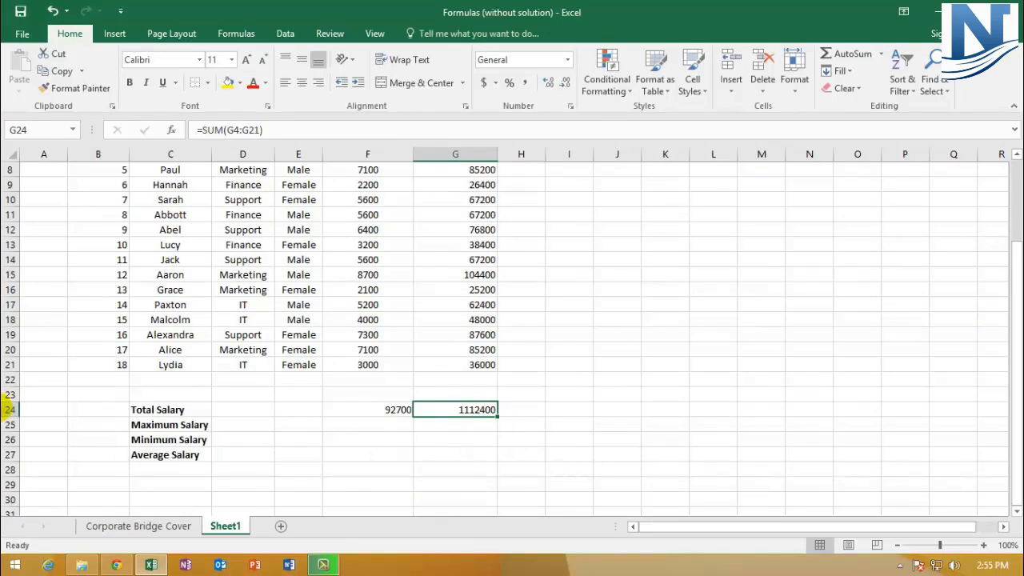
Clear the monthly and annual totals from F24 and G24 and select F24 again
left_click(8, 409)
left_click(464, 406)
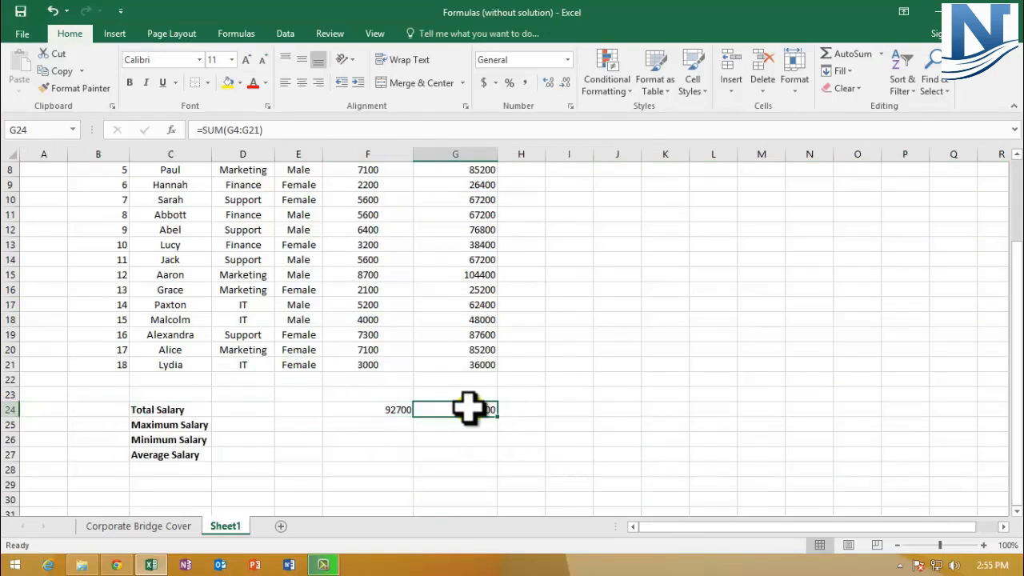
scroll(468, 409, "up", 2)
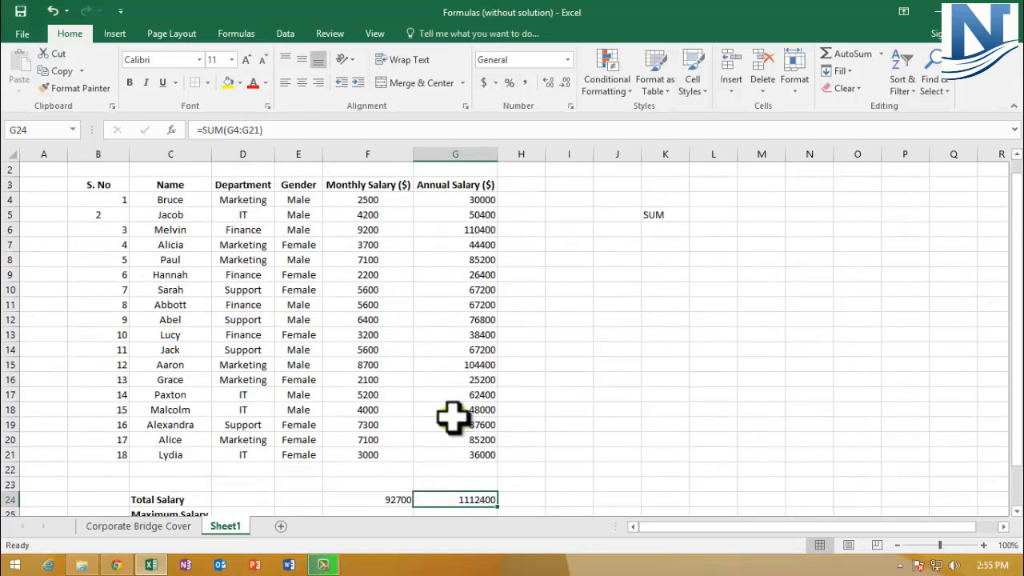
scroll(426, 430, "down", 2)
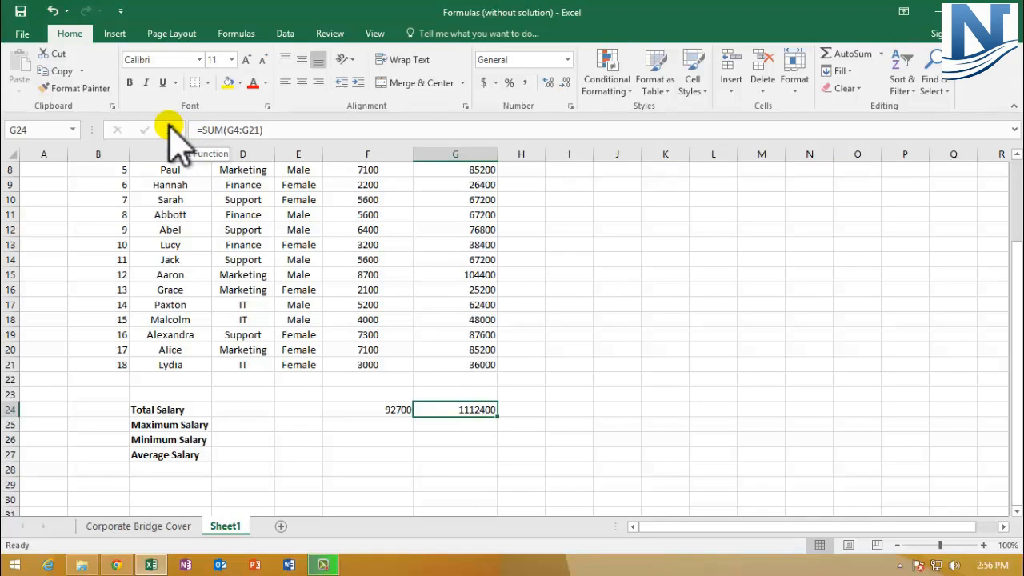
scroll(464, 445, "up", 1)
left_click(389, 454)
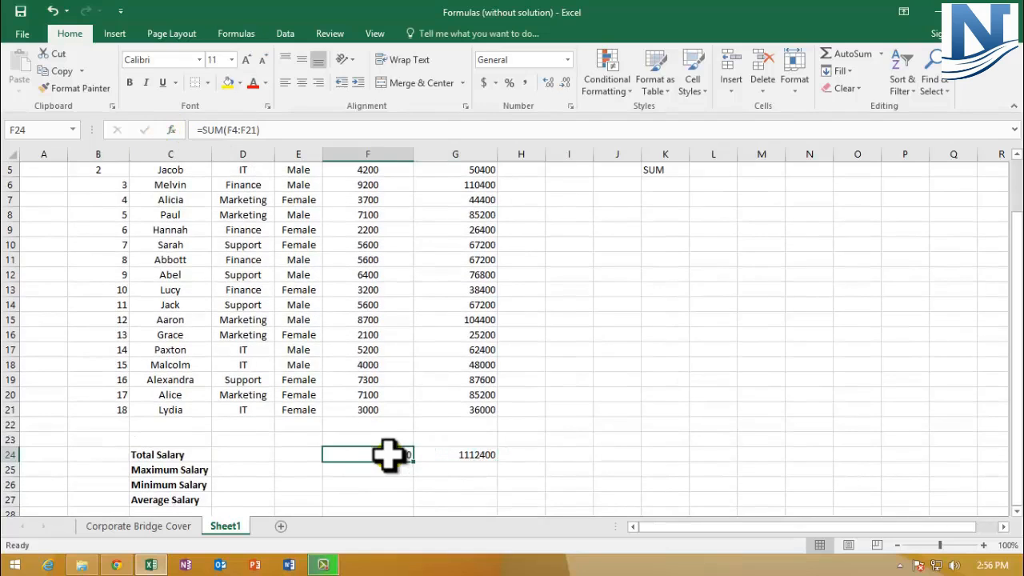
left_click(470, 456)
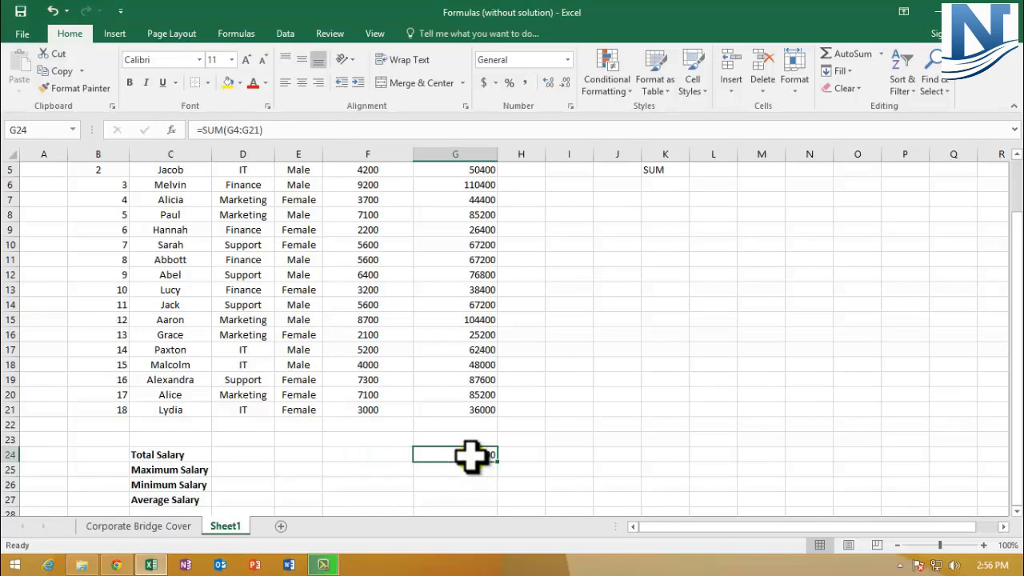
key("Delete")
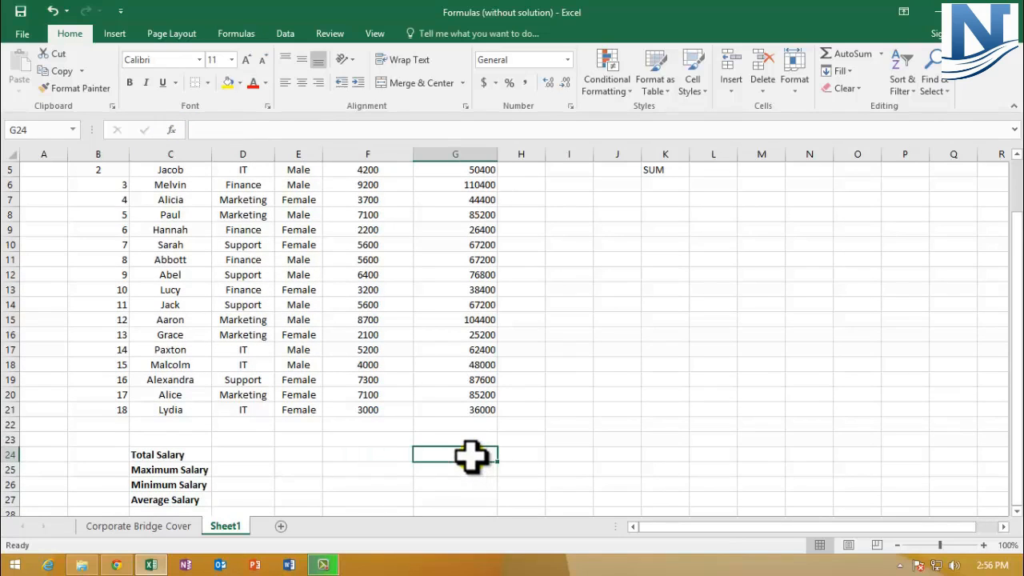
left_click(366, 456)
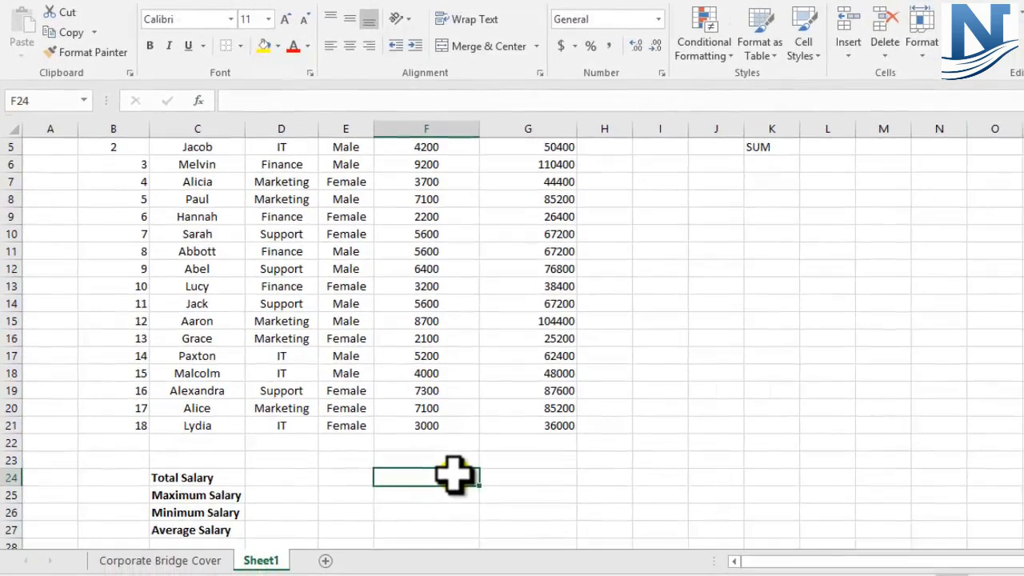
Start a formula in F24 with the suggested SUM function, leaving its first argument open
scroll(456, 473, "up", 1)
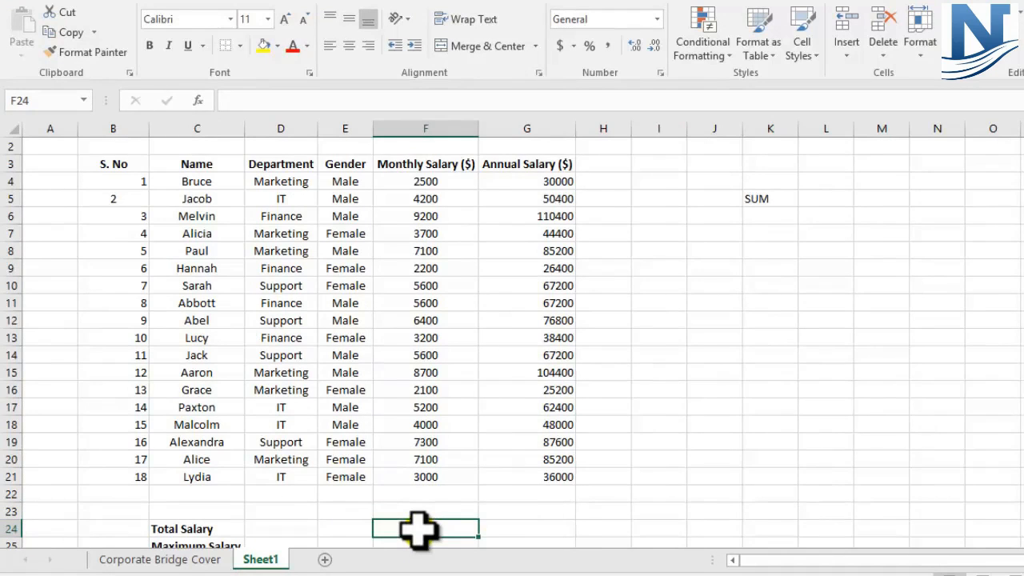
type("=")
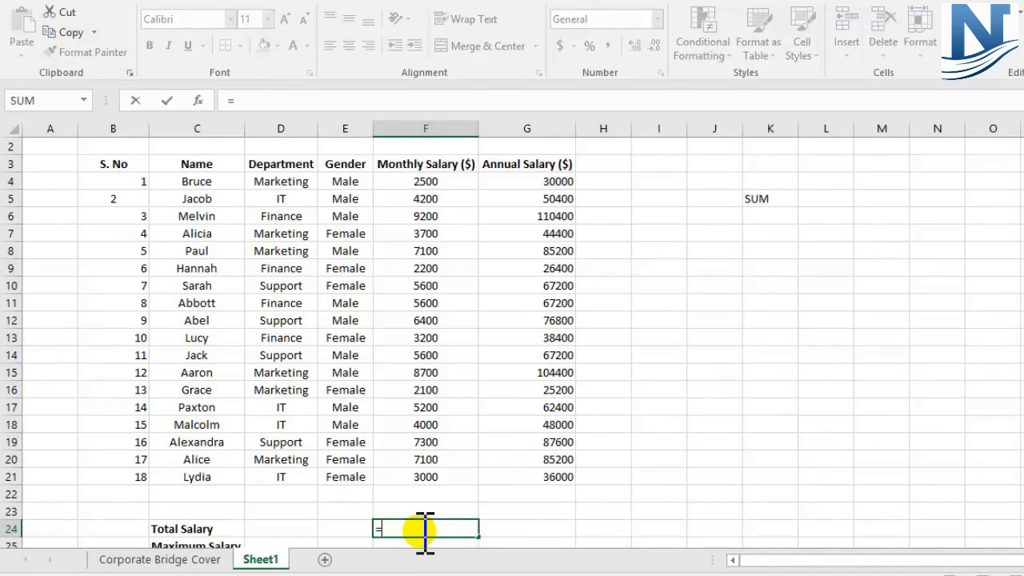
type("s")
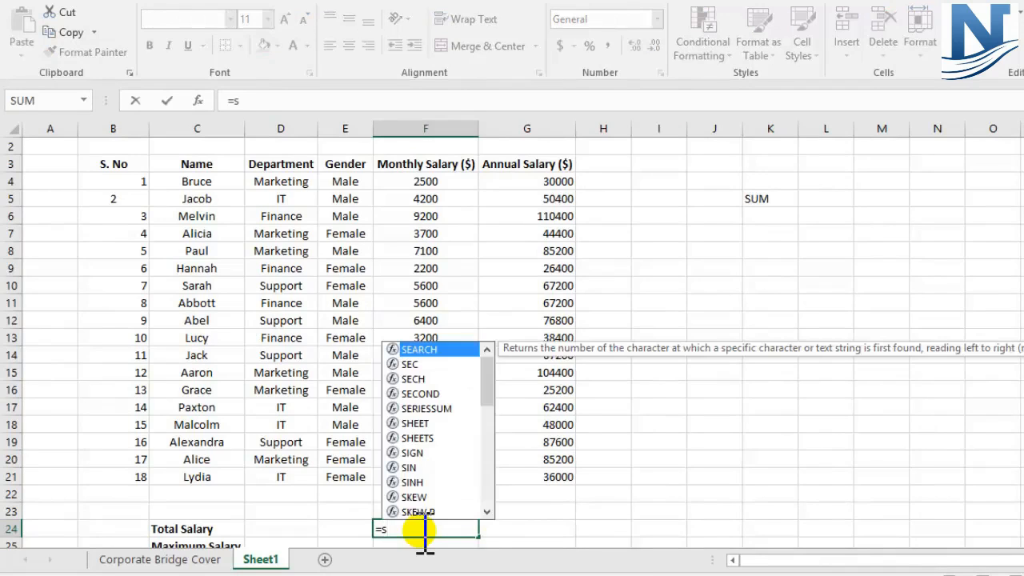
type("um")
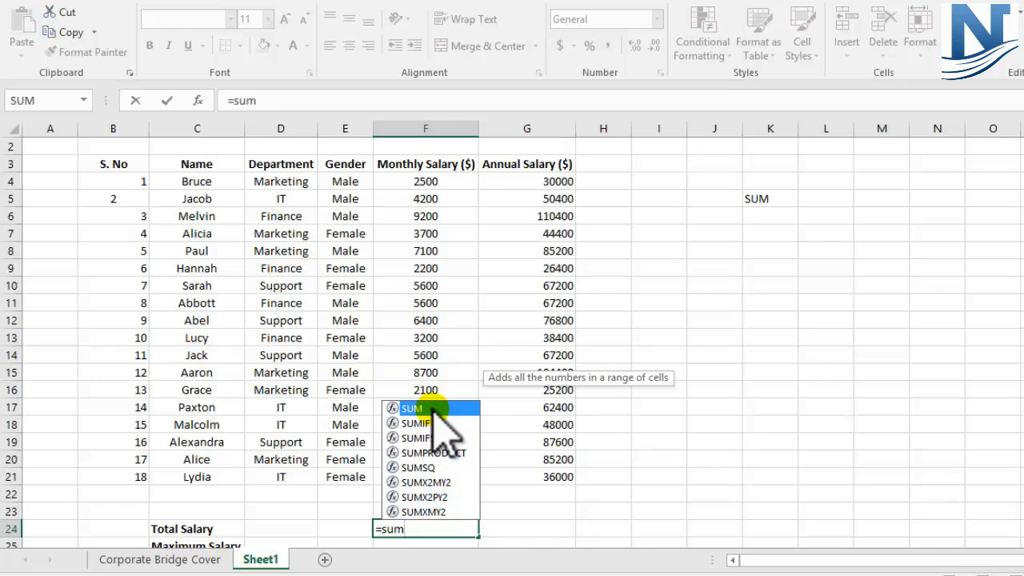
type("(")
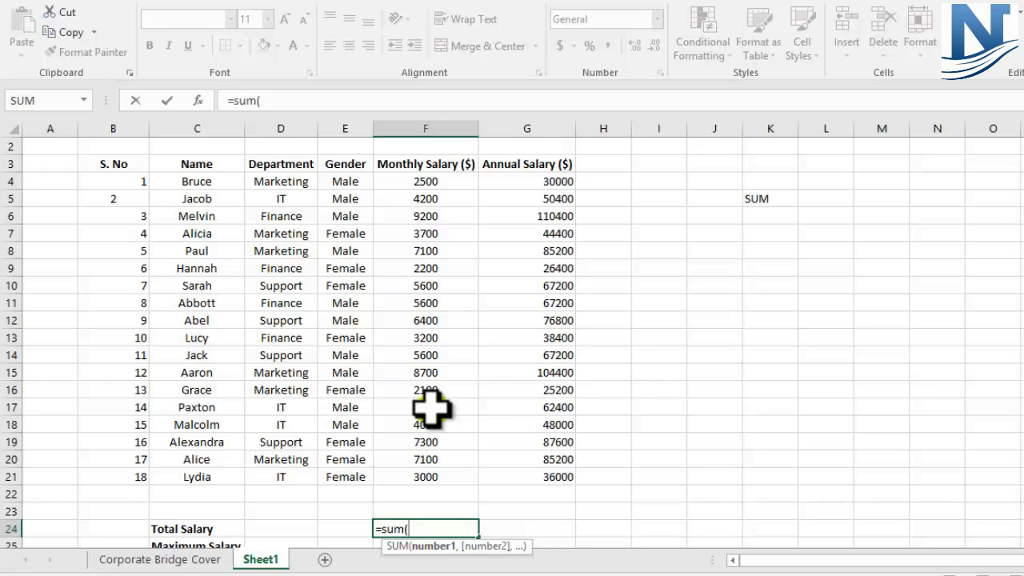
key("BackSpace")
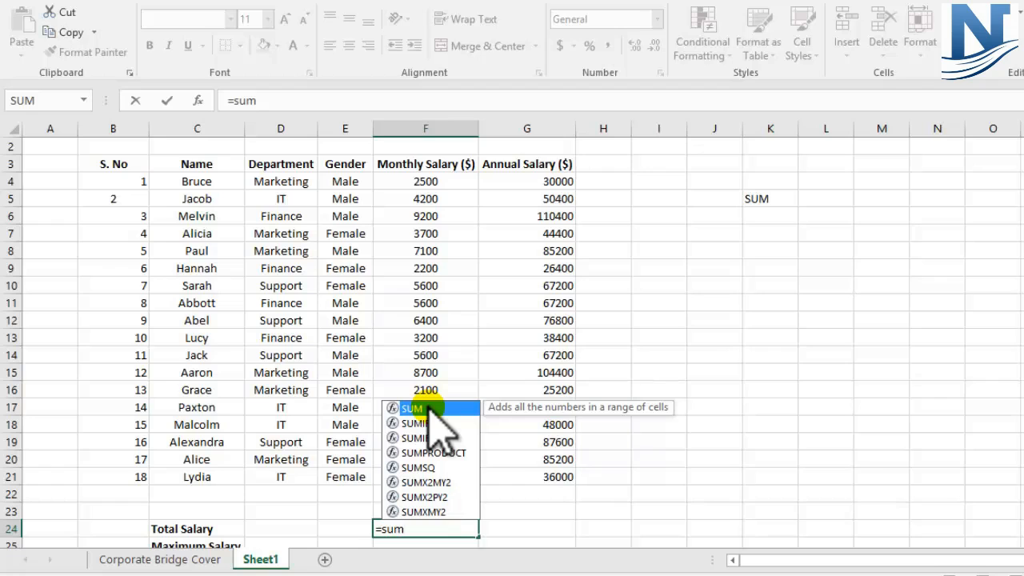
double_click(430, 407)
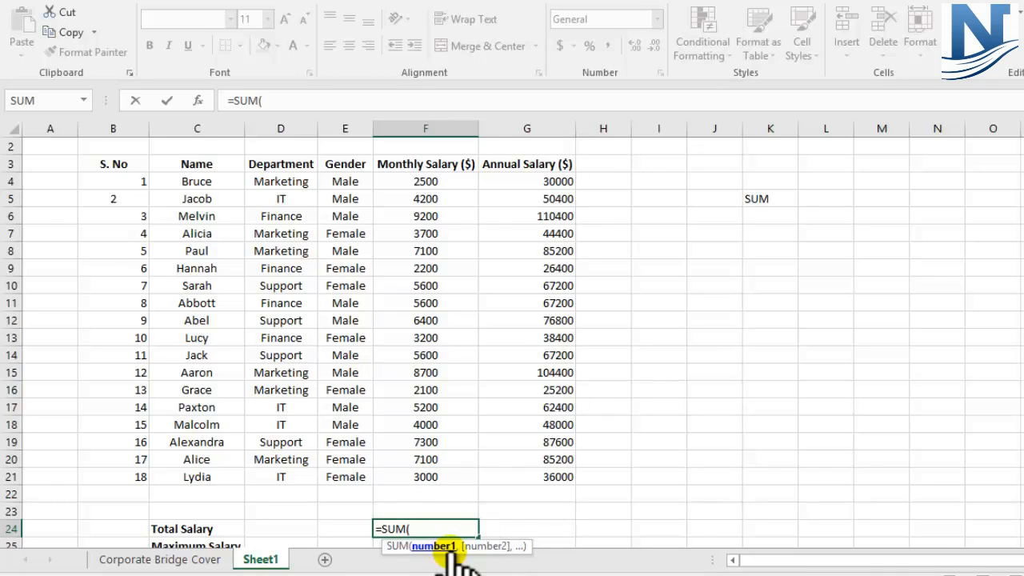
Complete the SUM formula in F24 with the monthly salaries F4:F21 as its range
left_click_drag(418, 183, 421, 473)
left_click(425, 531)
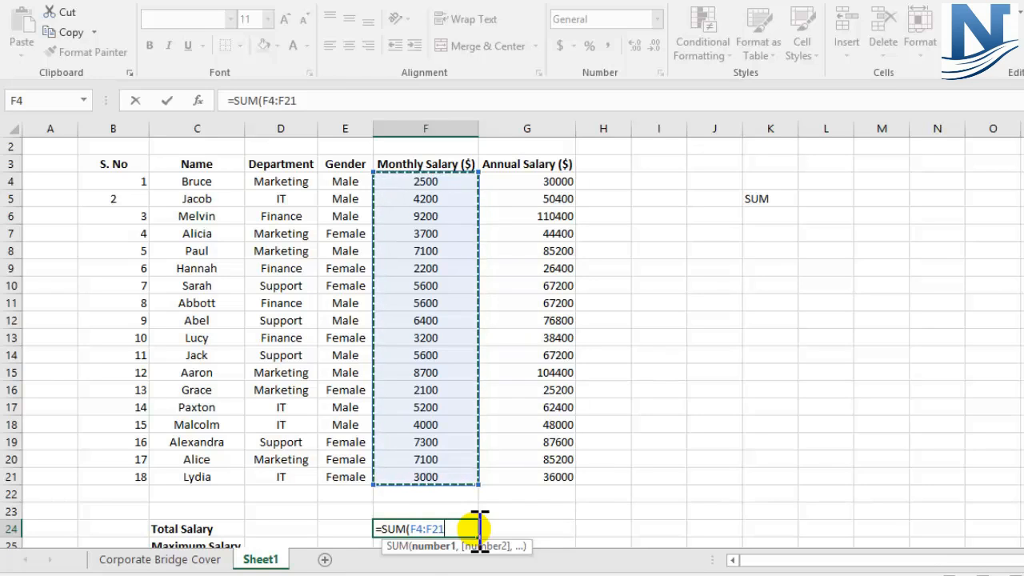
type(")")
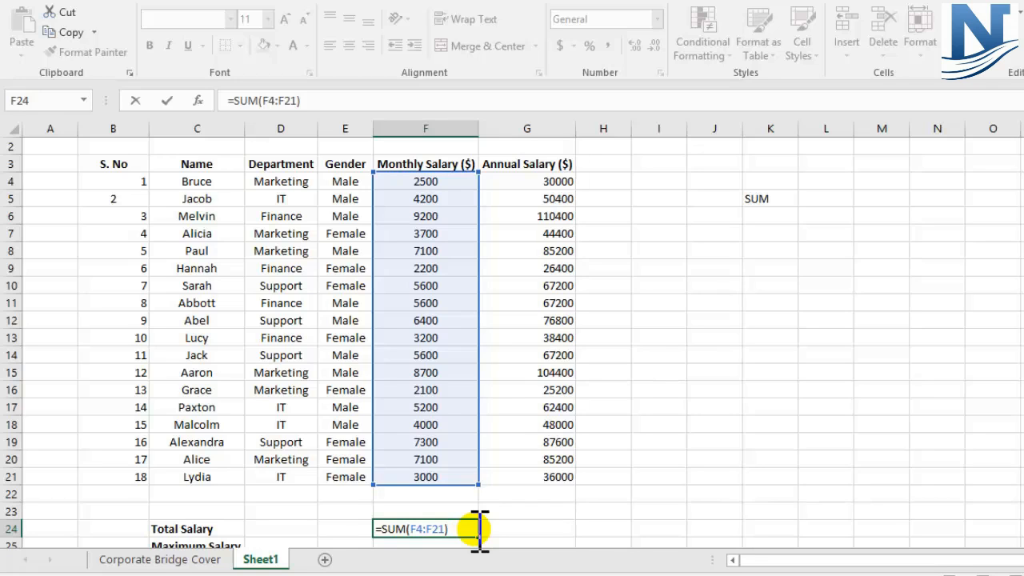
key("Return")
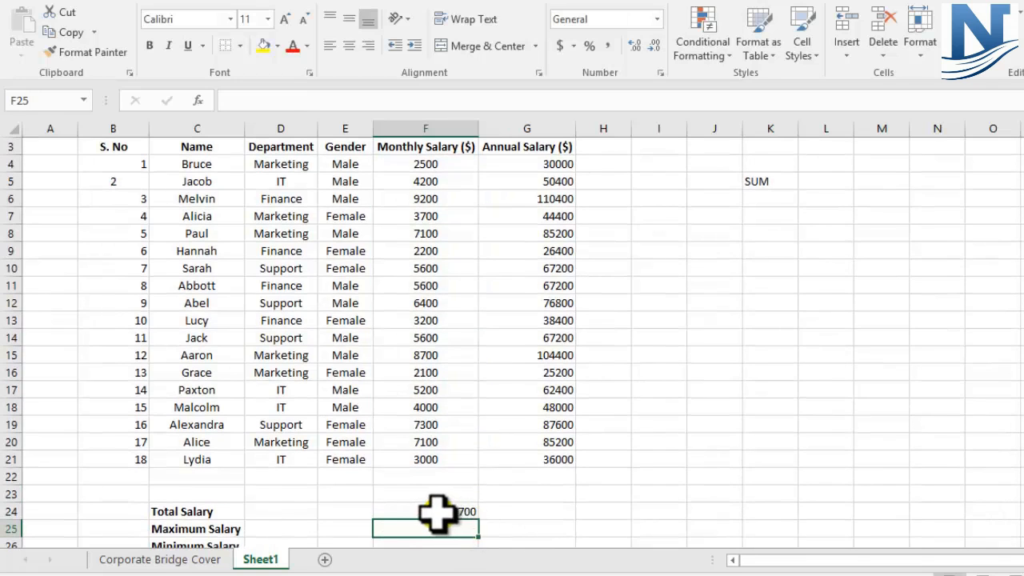
left_click(438, 513)
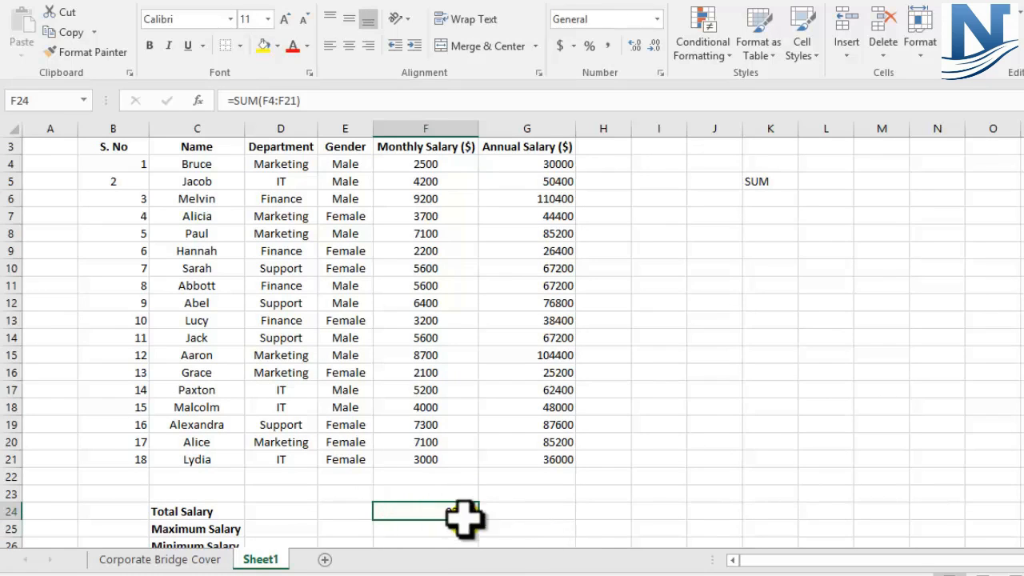
Insert an AutoSum formula for the Annual Salary column in G24 of the Total Salary row
left_click(520, 512)
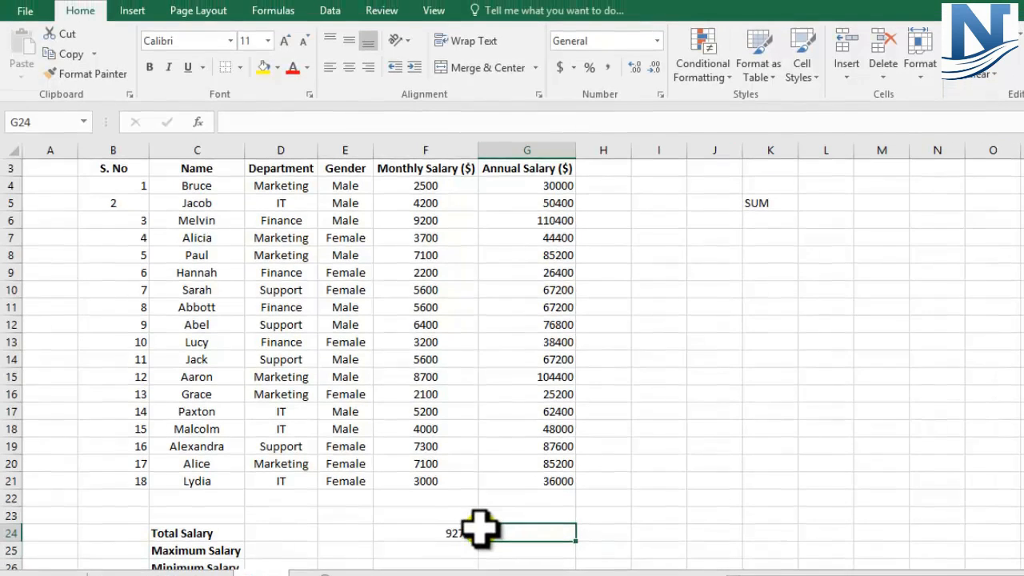
left_click(464, 510)
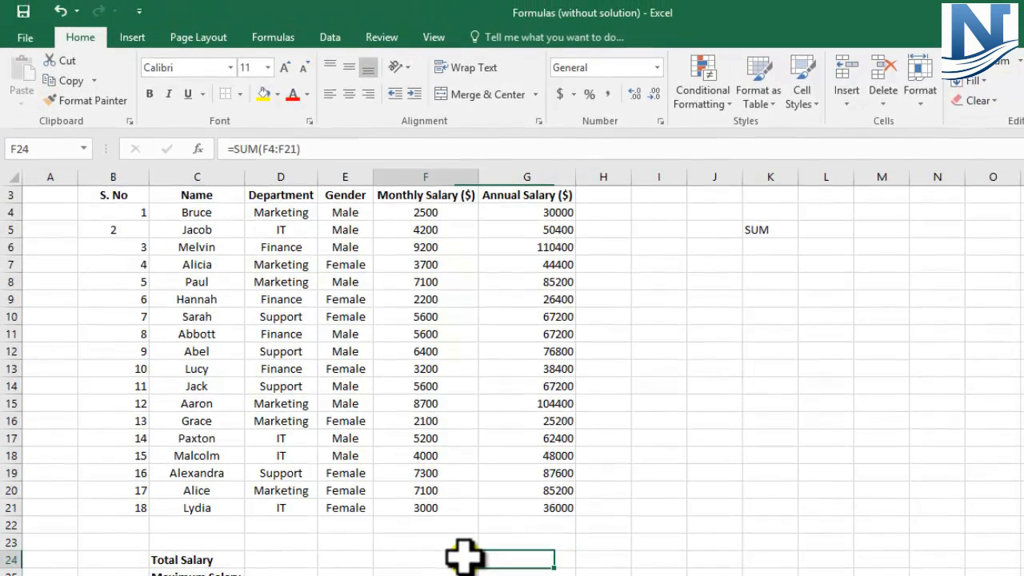
left_click(516, 560)
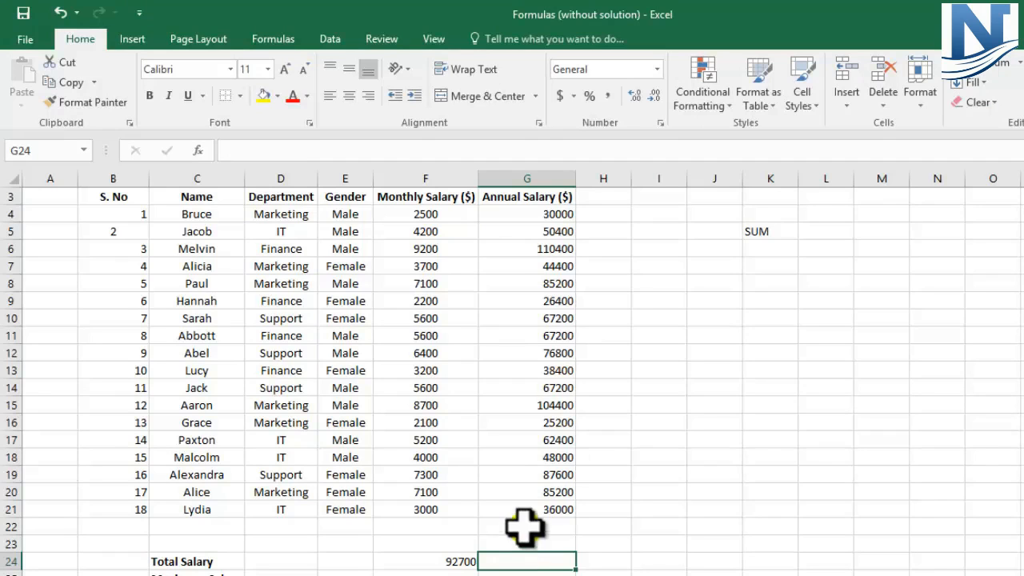
scroll(530, 504, "up", 1)
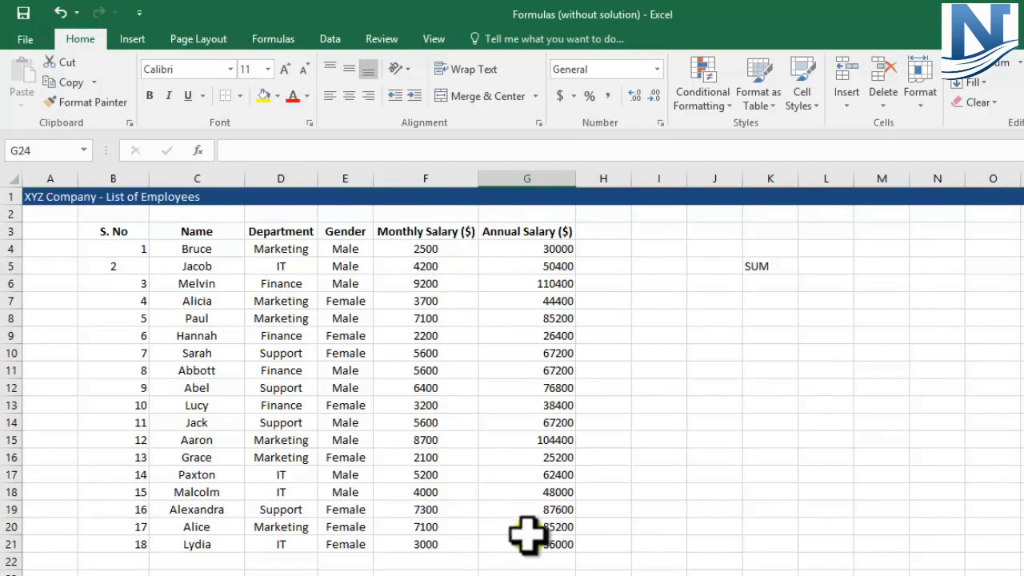
left_click(536, 178)
scroll(498, 338, "down", 2)
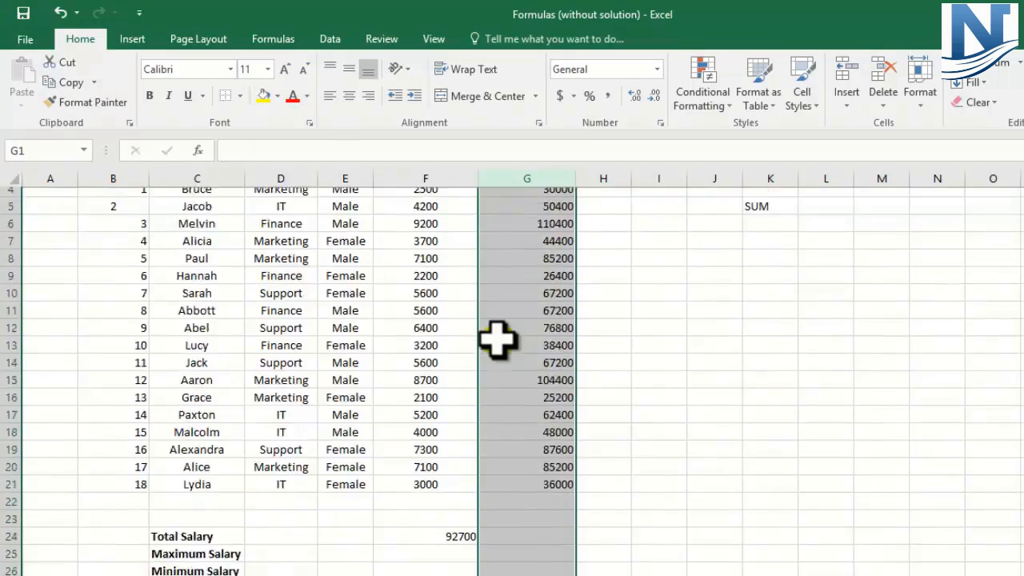
left_click(512, 490)
scroll(511, 490, "up", 1)
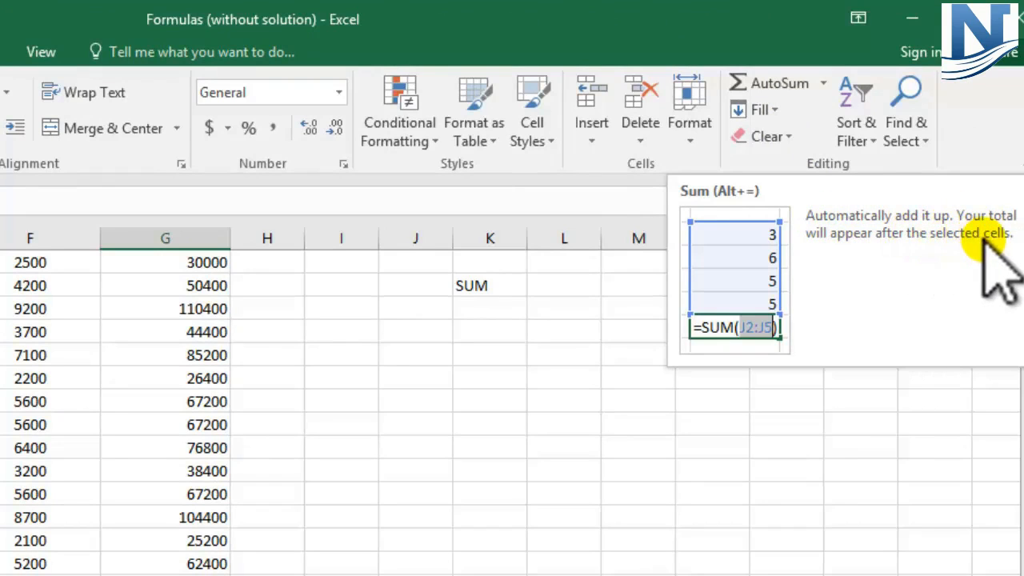
left_click(774, 85)
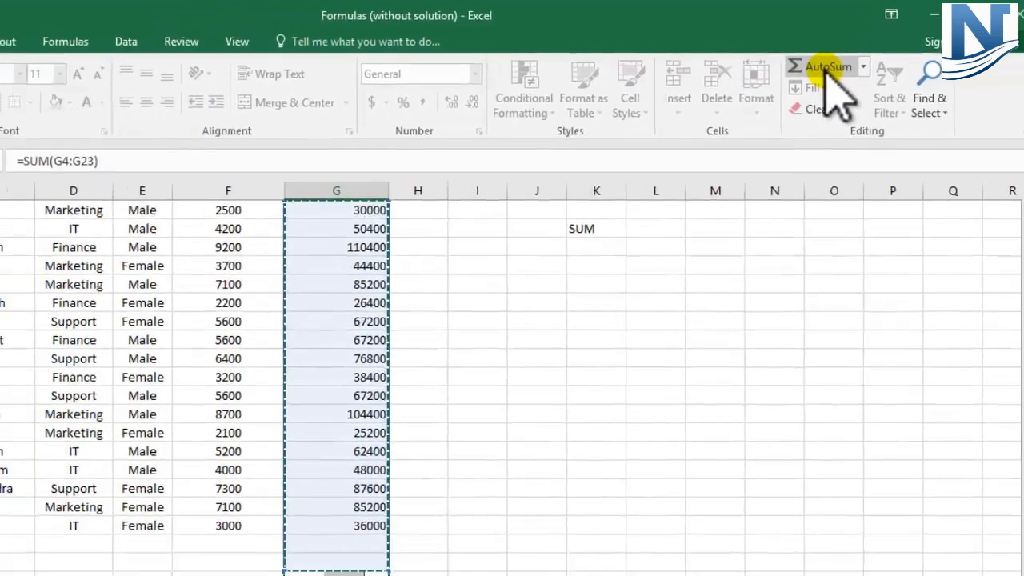
Check the proposed AutoSum range G4:G23, accept the formula in G24 and review the annual total
scroll(441, 224, "up", 1)
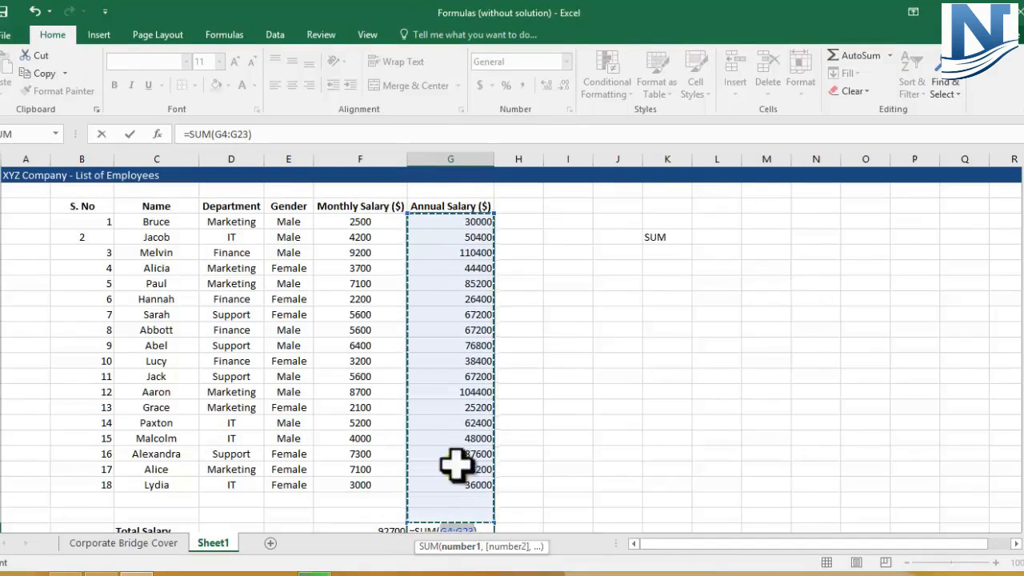
scroll(487, 323, "down", 2)
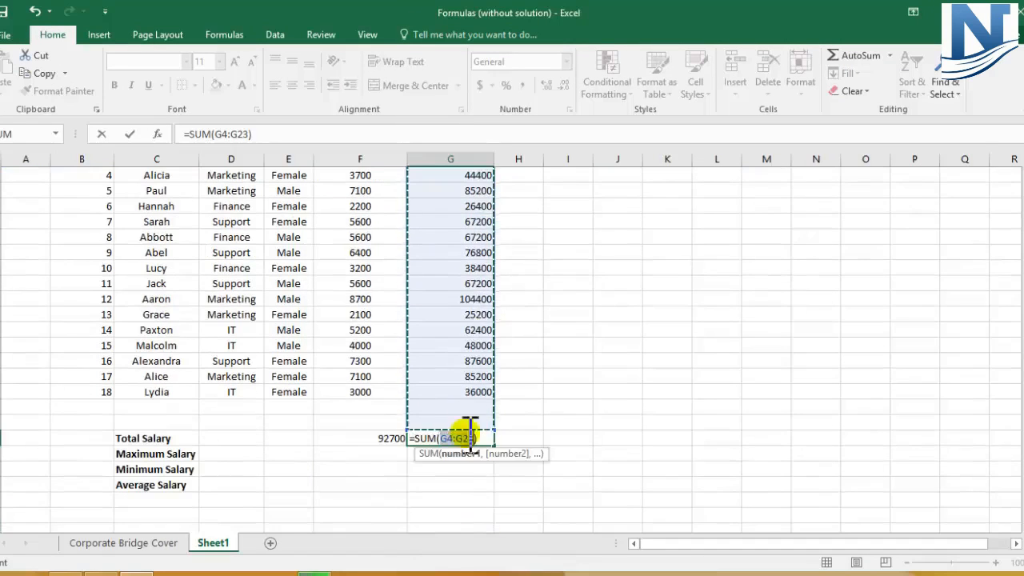
left_click_drag(462, 442, 476, 448)
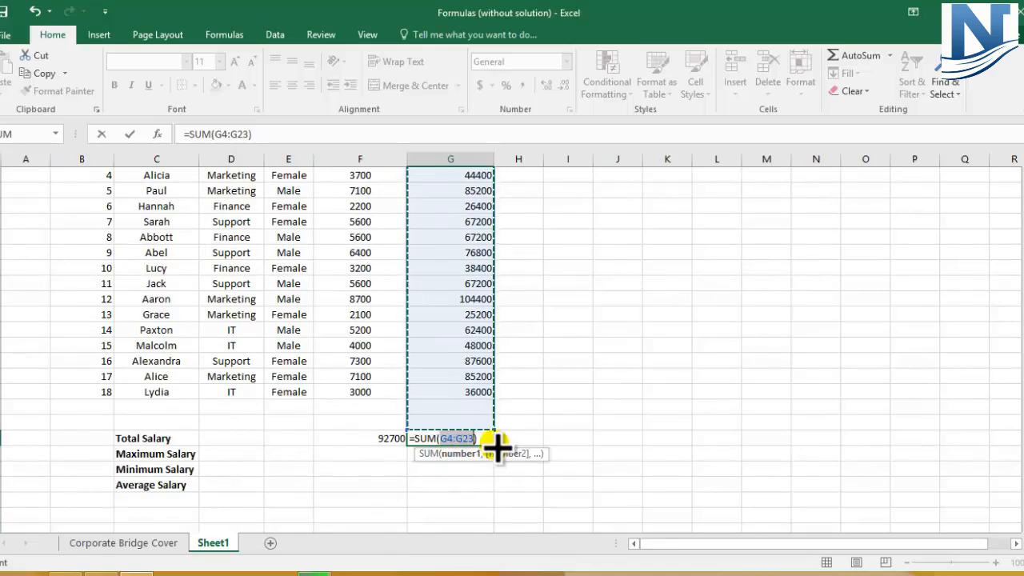
key("Return")
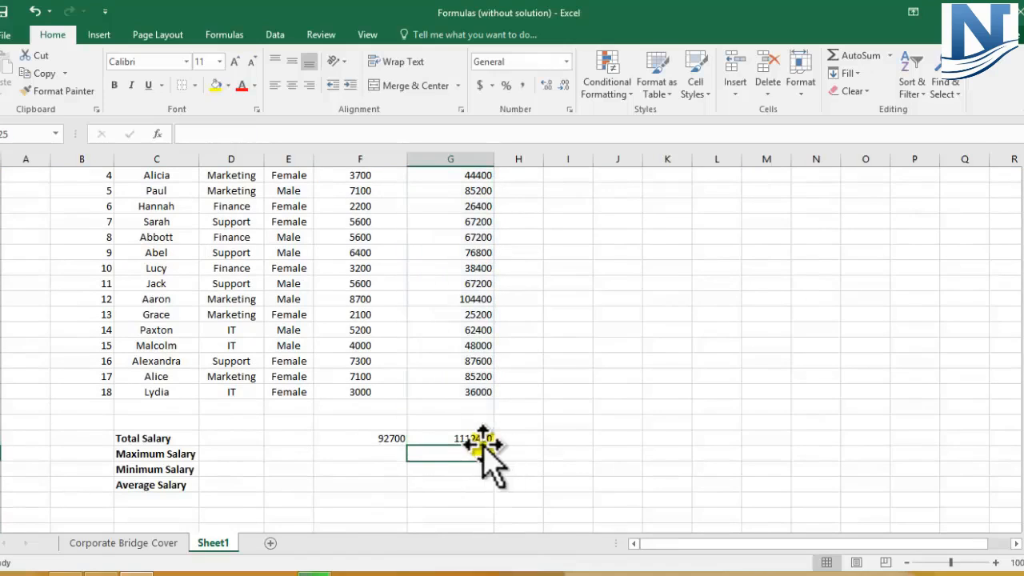
left_click(471, 437)
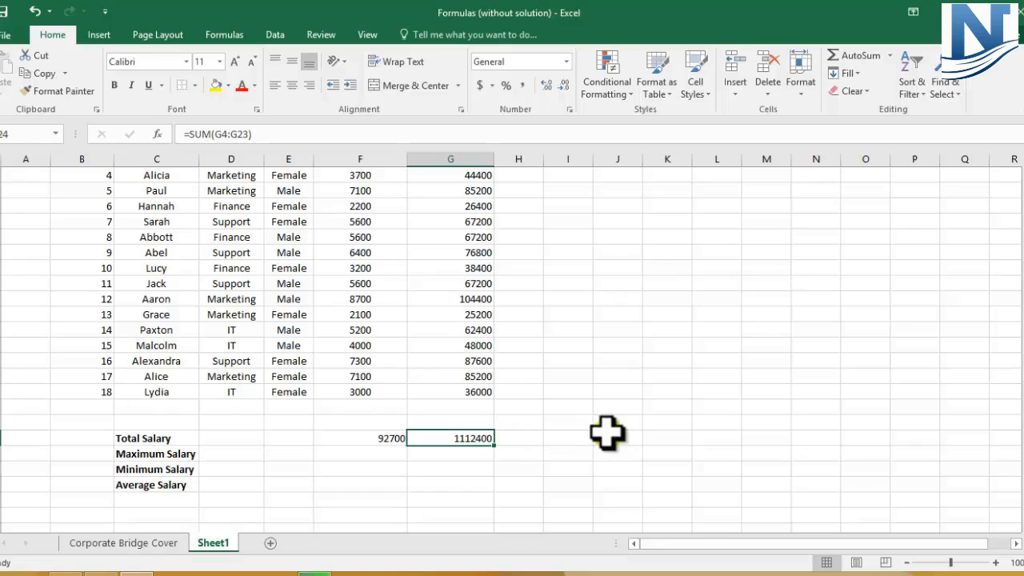
scroll(608, 433, "up", 1)
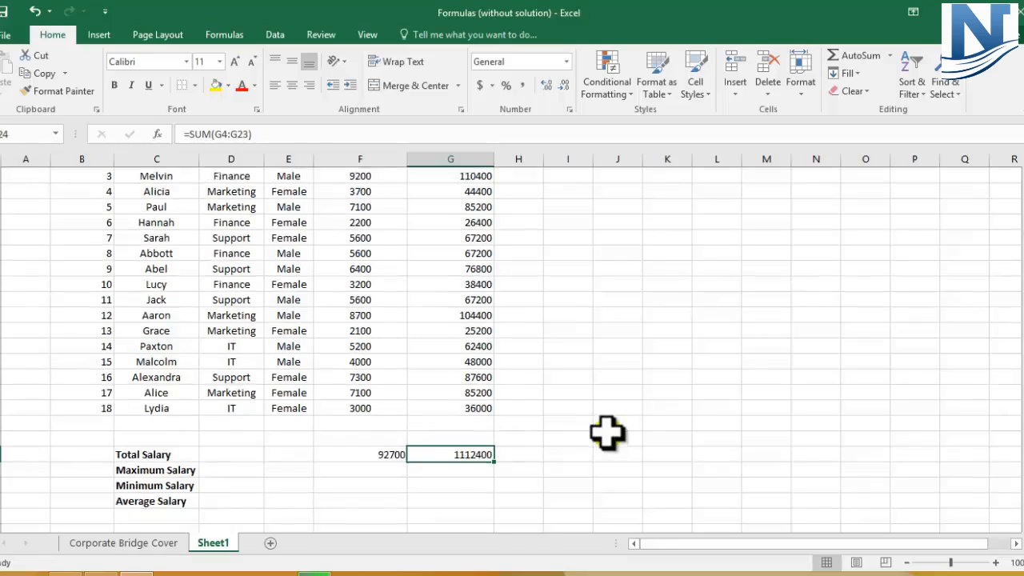